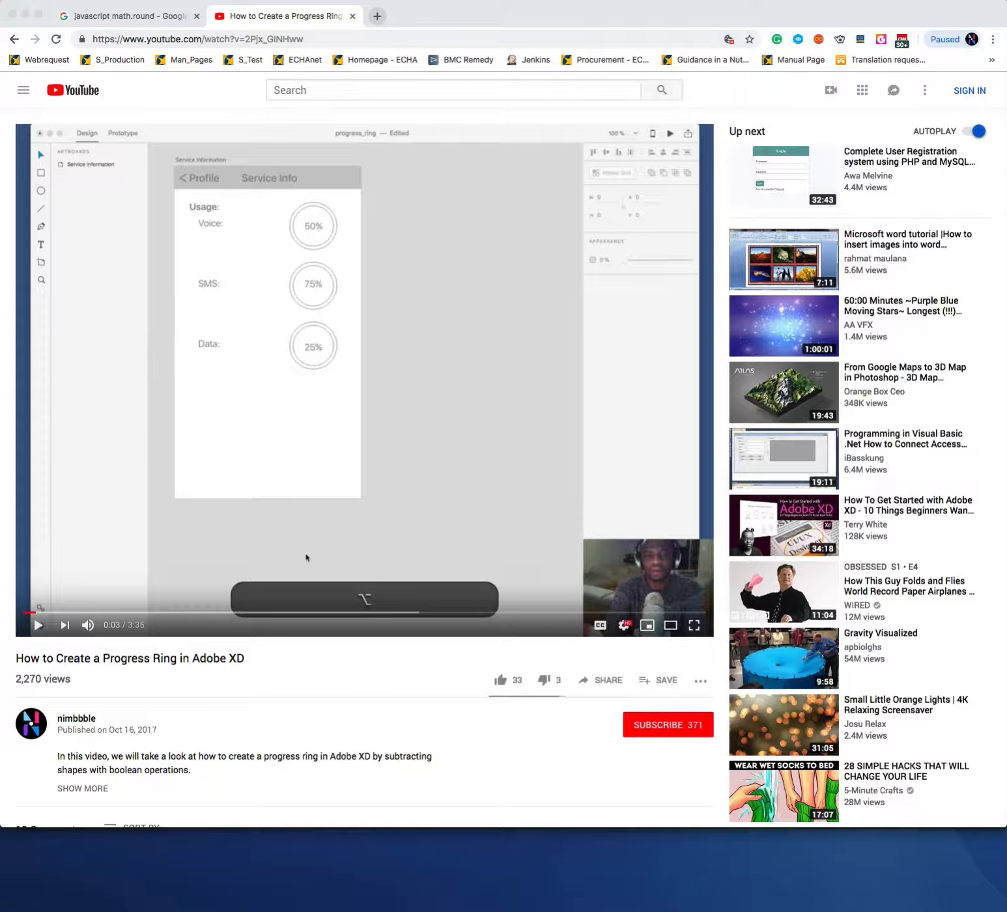
# View the progress design in Adobe XD, then switch to After Effects and play back the finished ring and number animation.
pyautogui.moveTo(717, 879)
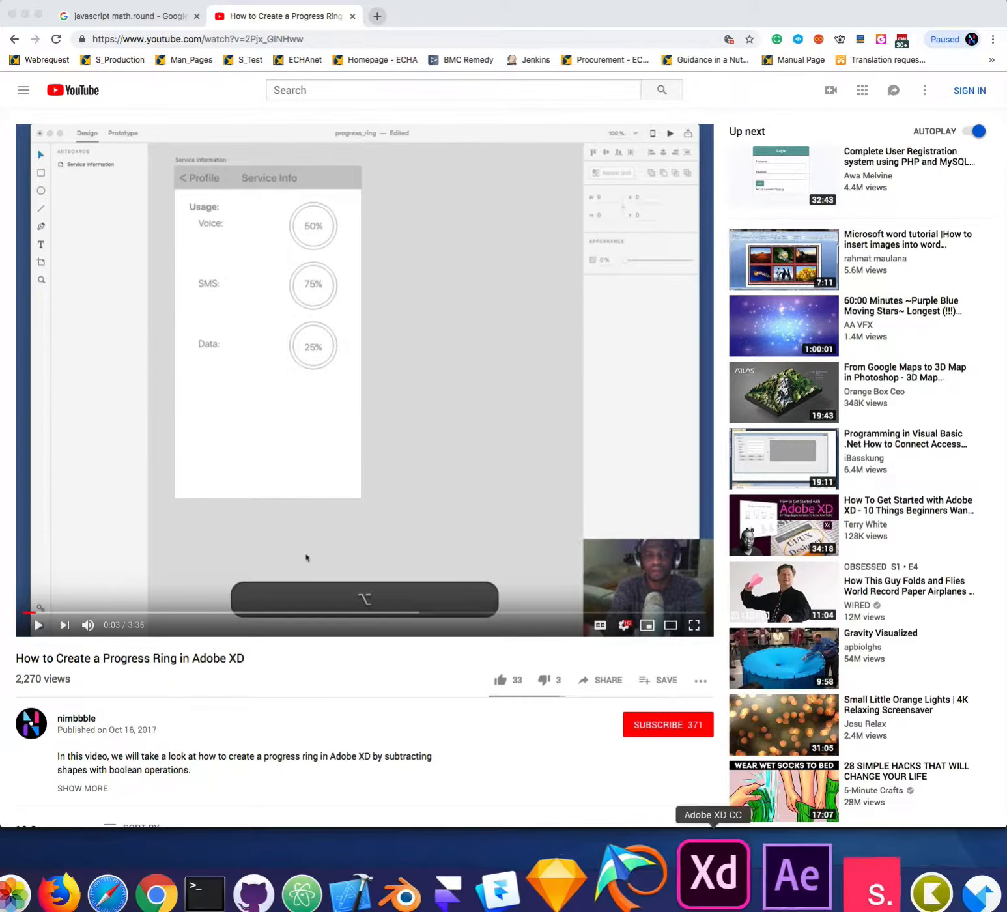
pyautogui.click(722, 880)
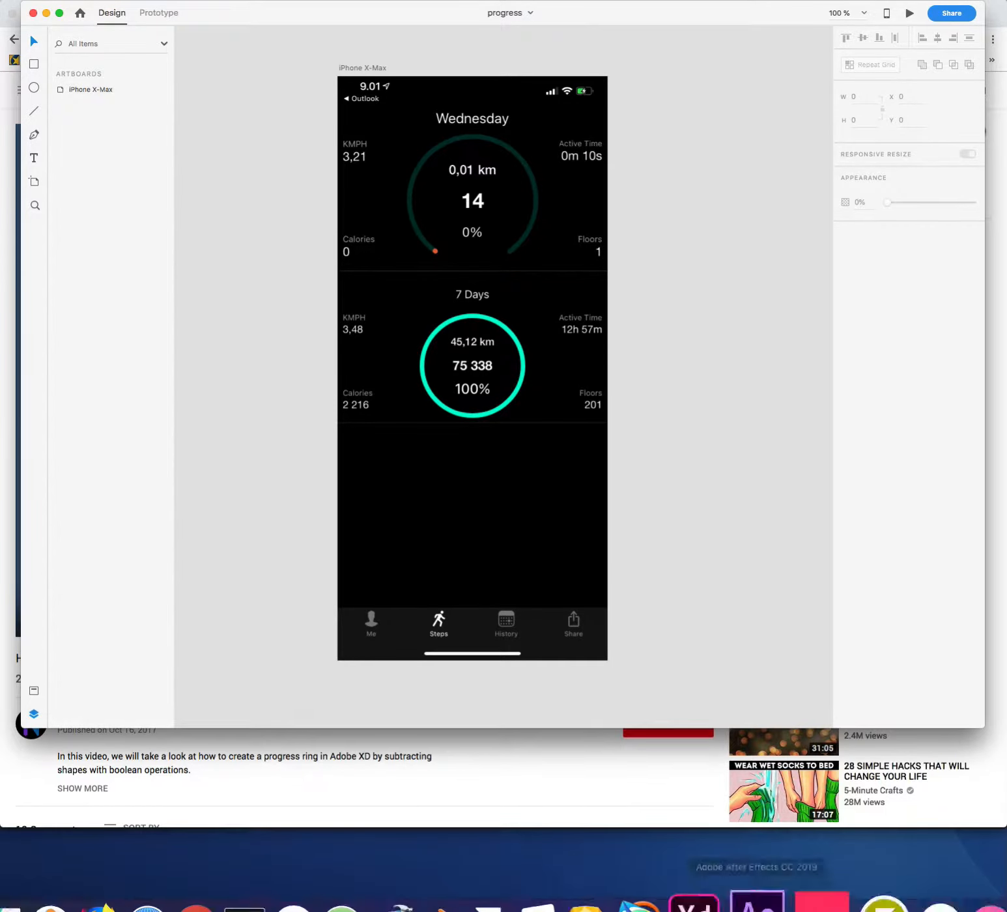
pyautogui.click(781, 897)
pyautogui.press('space')
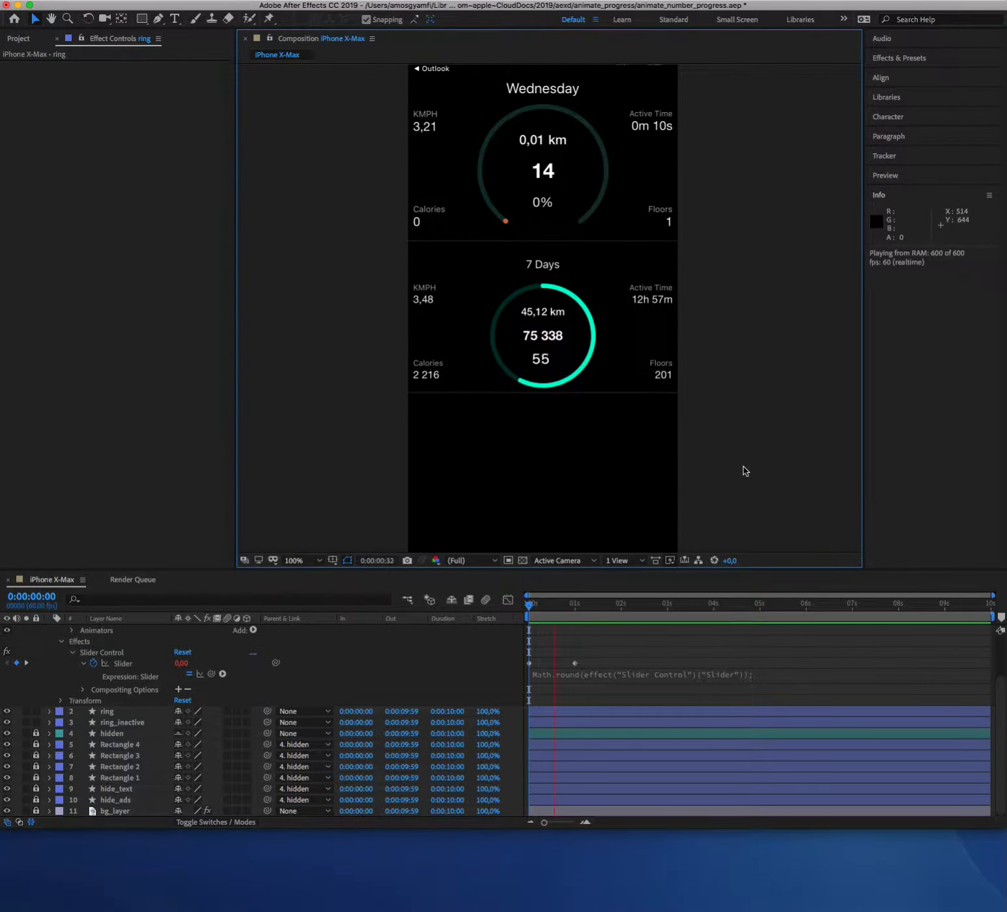
pyautogui.press('space')
pyautogui.press('space')
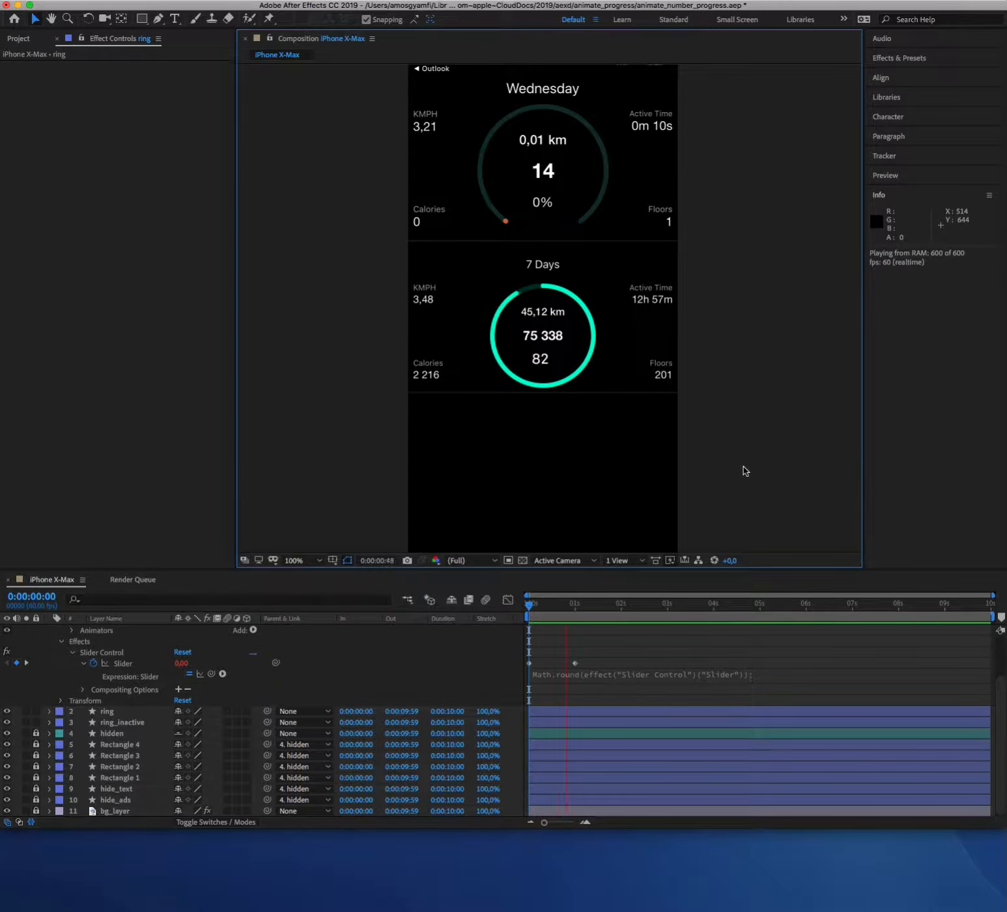
pyautogui.press('space')
pyautogui.press('space')
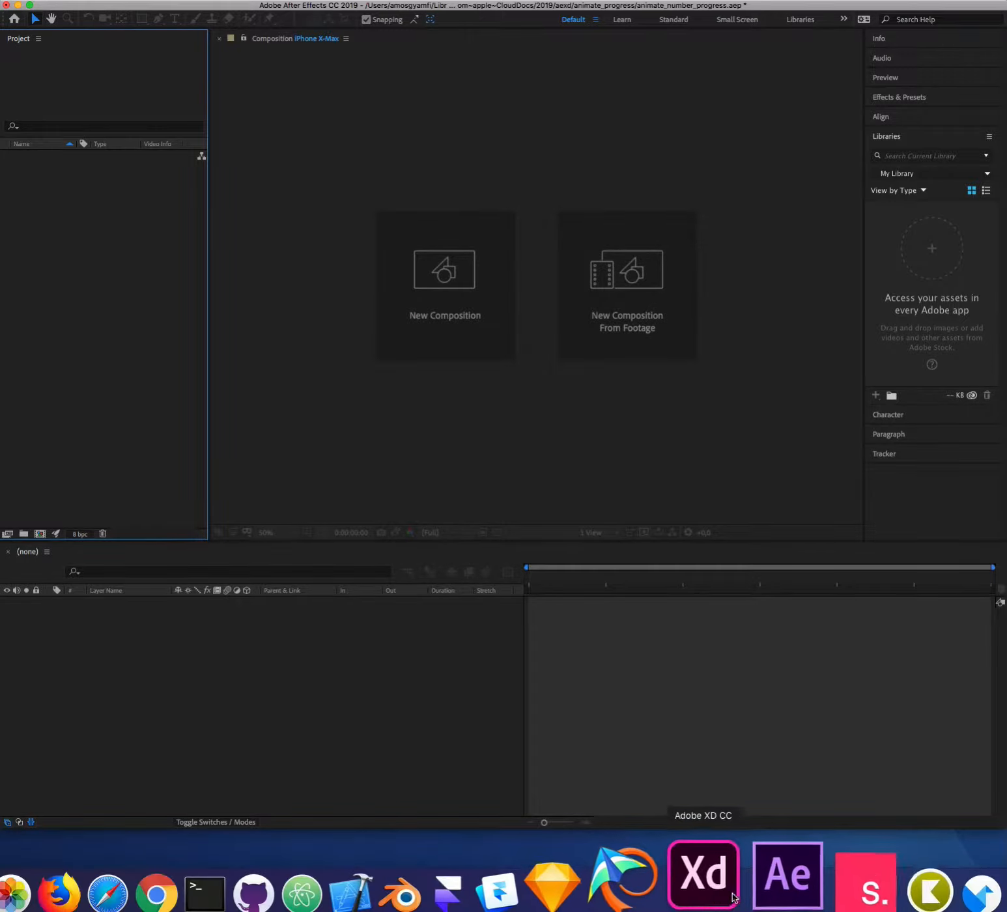
# Switch to Adobe XD and export the iPhone X-Max artboard to After Effects.
pyautogui.click(733, 897)
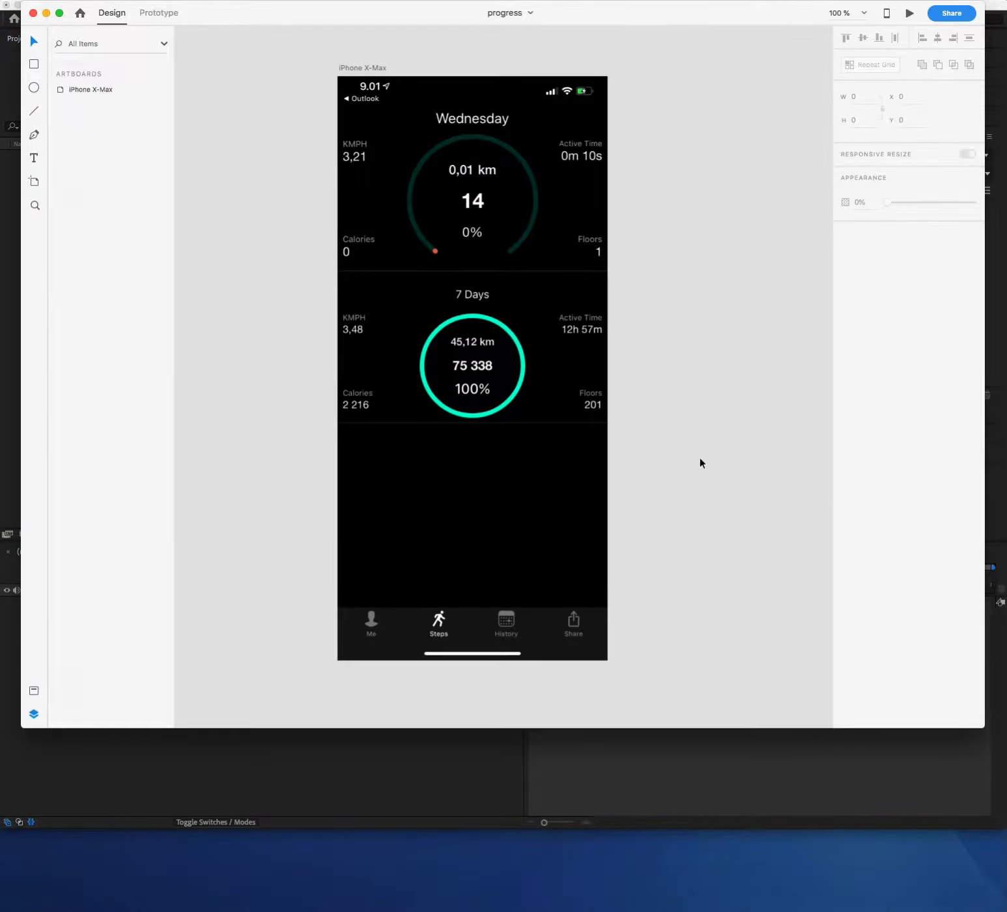
pyautogui.click(361, 68)
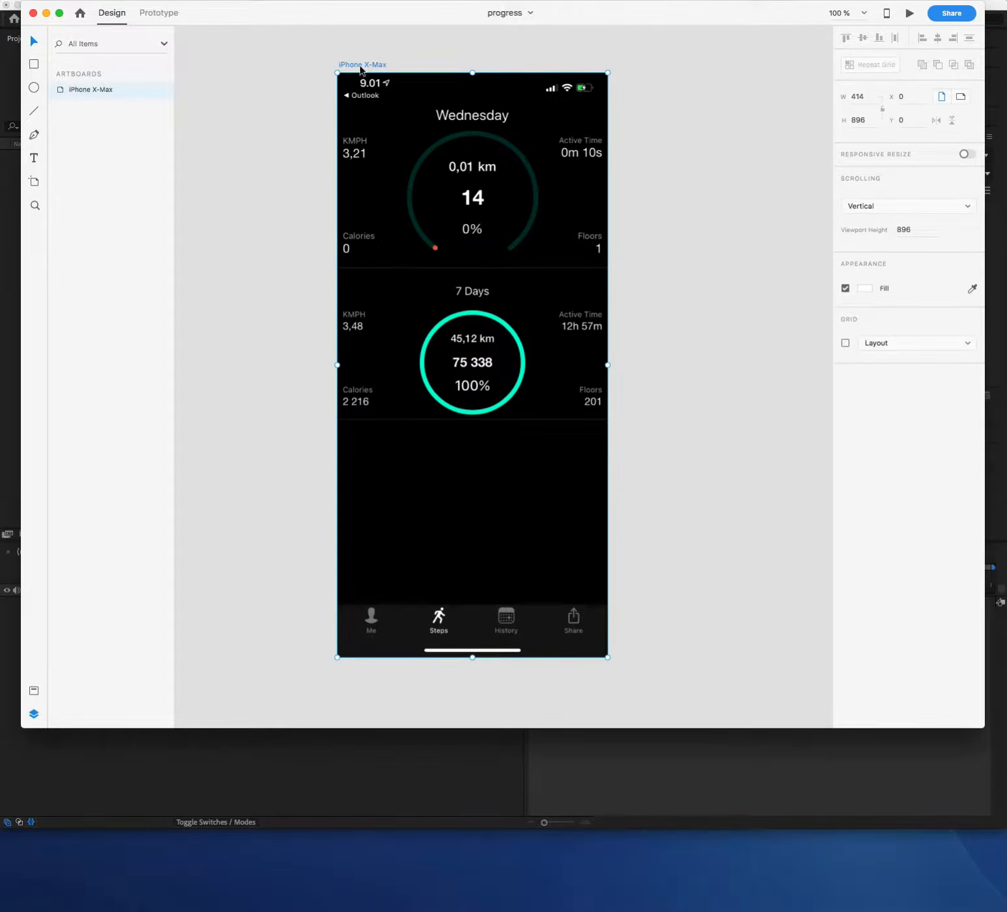
pyautogui.click(32, 1)
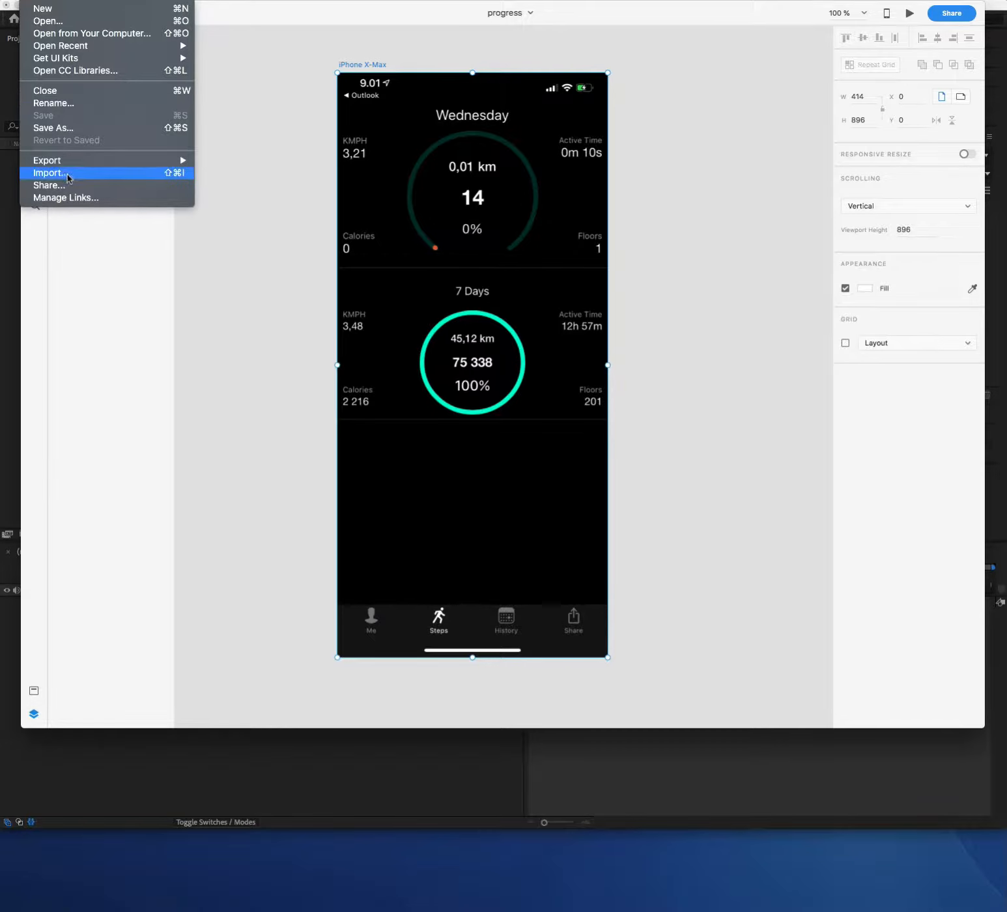
pyautogui.moveTo(76, 169)
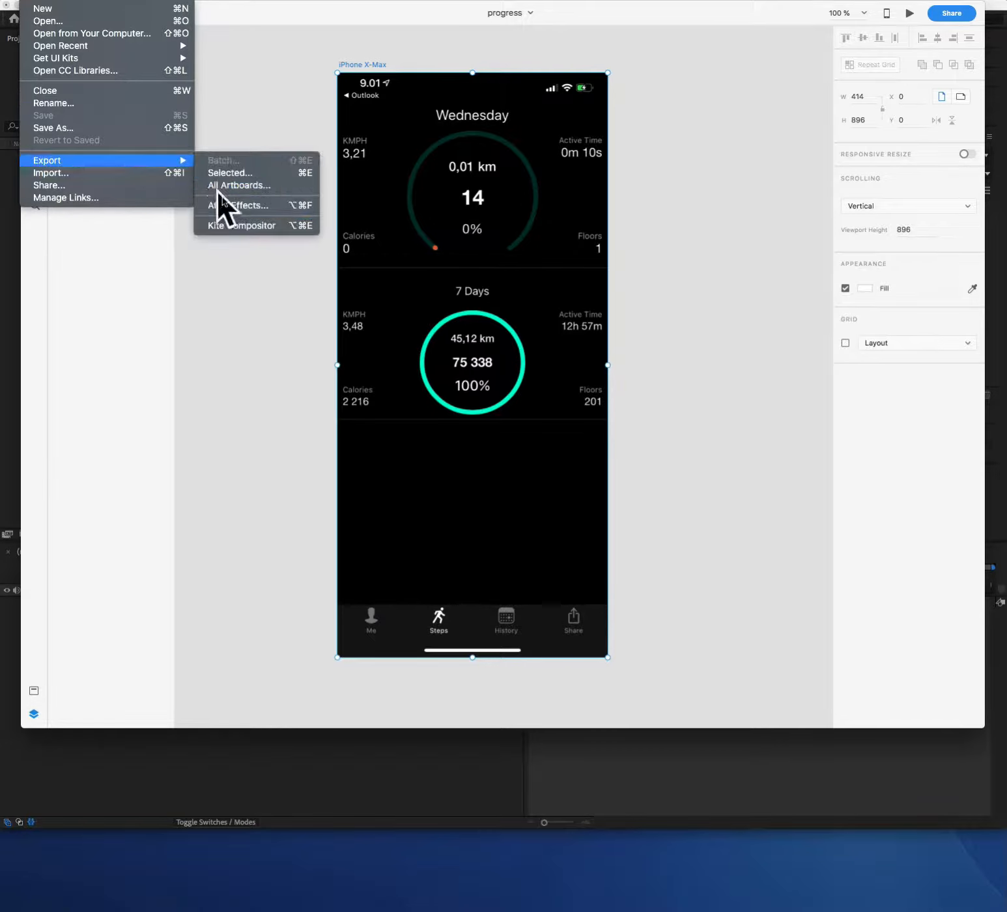
pyautogui.click(238, 208)
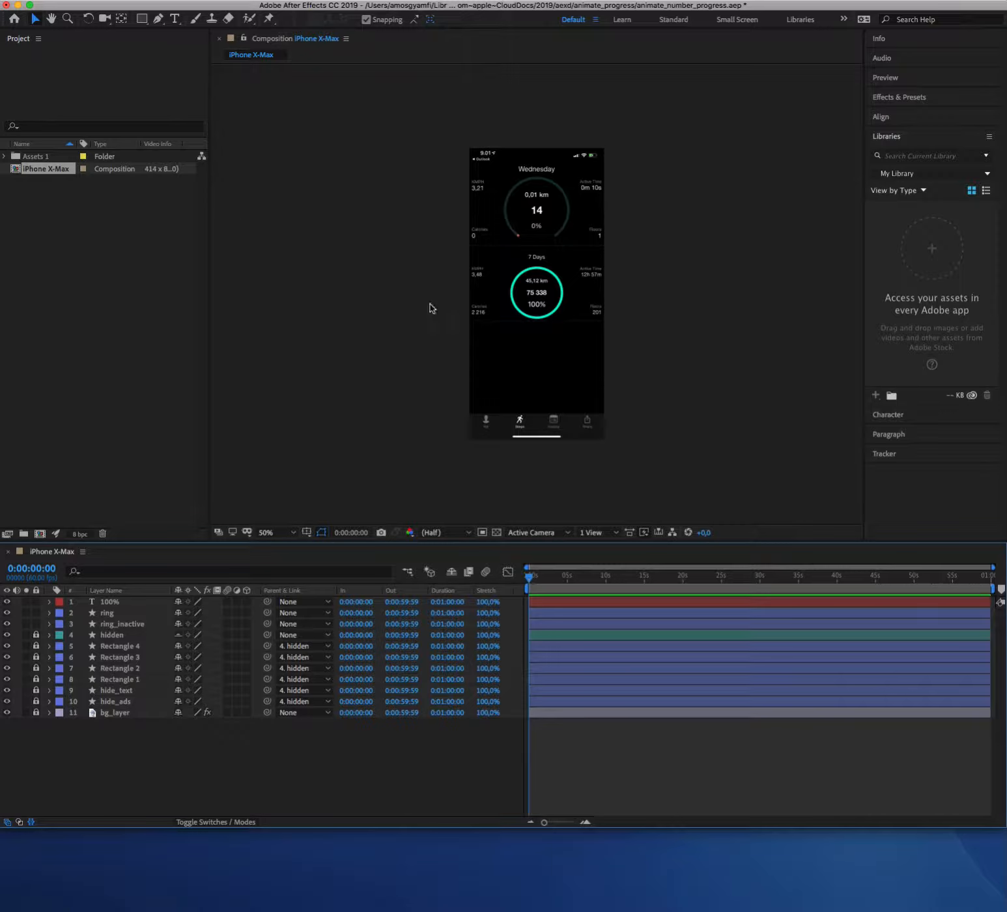
# Set the duration of the iPhone X-Max composition to 0:00:10:00 in its composition settings.
pyautogui.click(292, 533)
pyautogui.click(287, 678)
pyautogui.press('h')
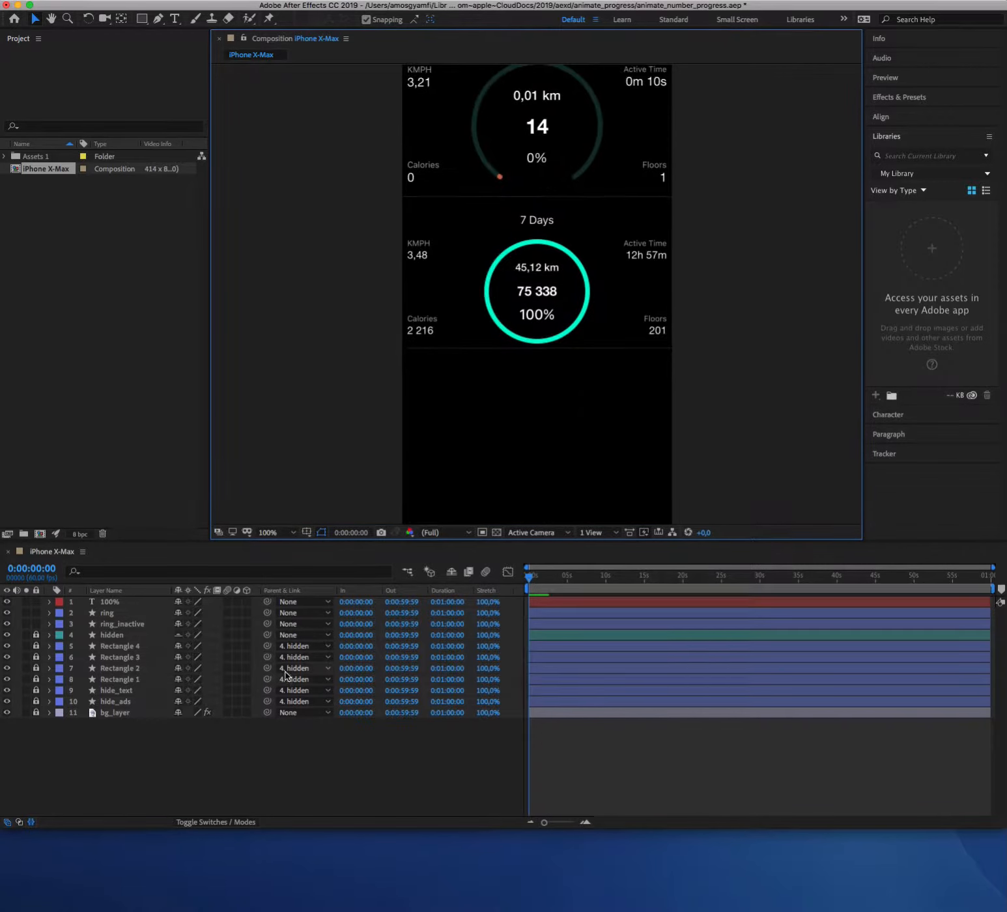
pyautogui.moveTo(523, 254); pyautogui.dragTo(532, 287)
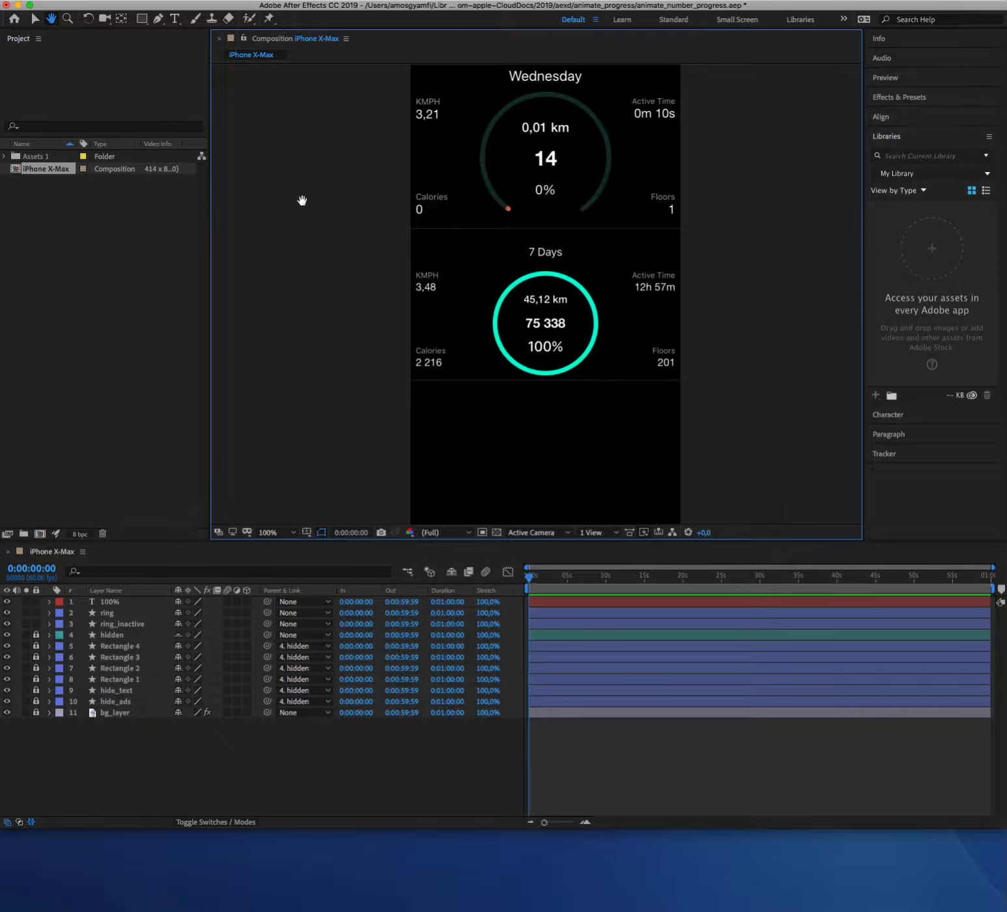
pyautogui.click(168, 2)
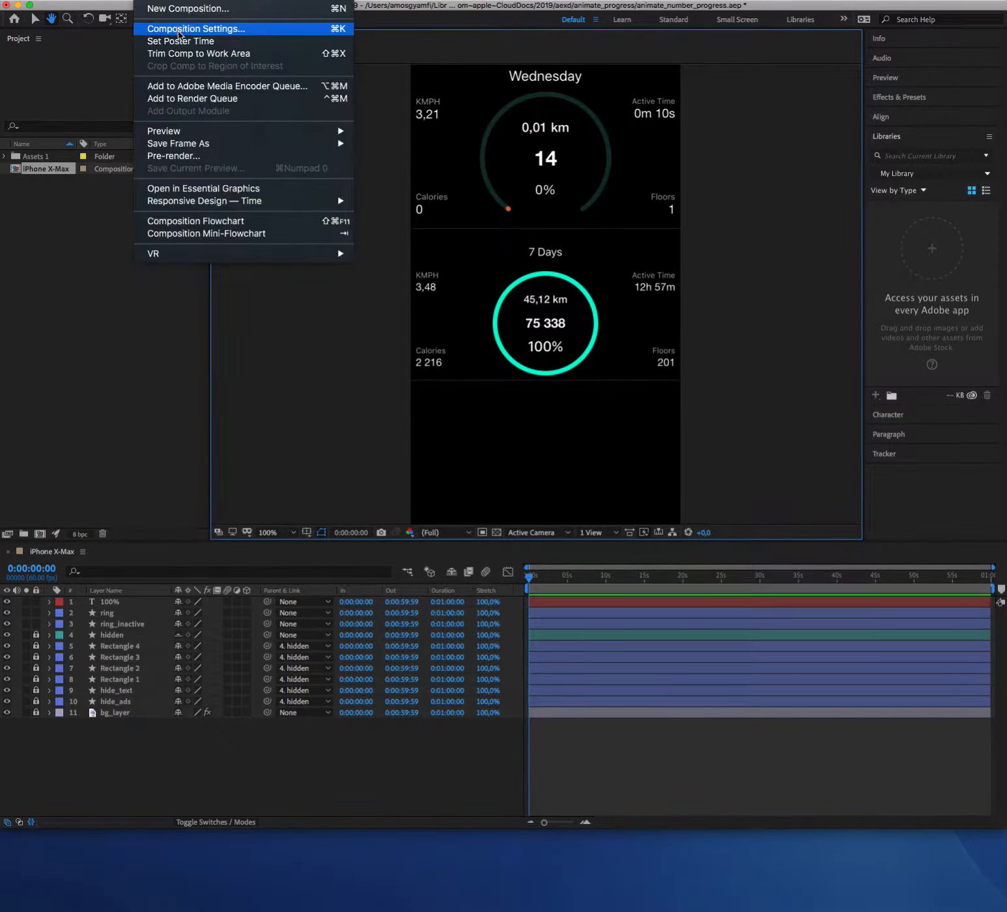
pyautogui.click(179, 33)
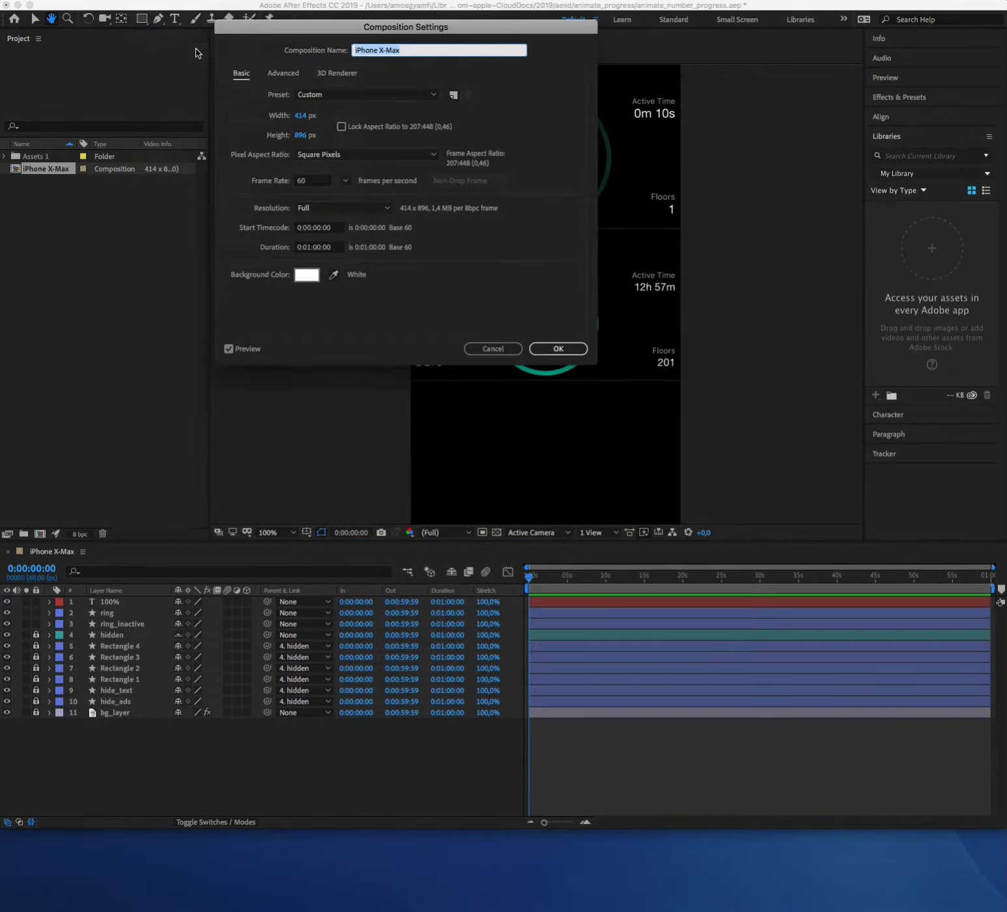
pyautogui.click(314, 248)
pyautogui.press('BackSpace')
pyautogui.write('0')
pyautogui.click(322, 252)
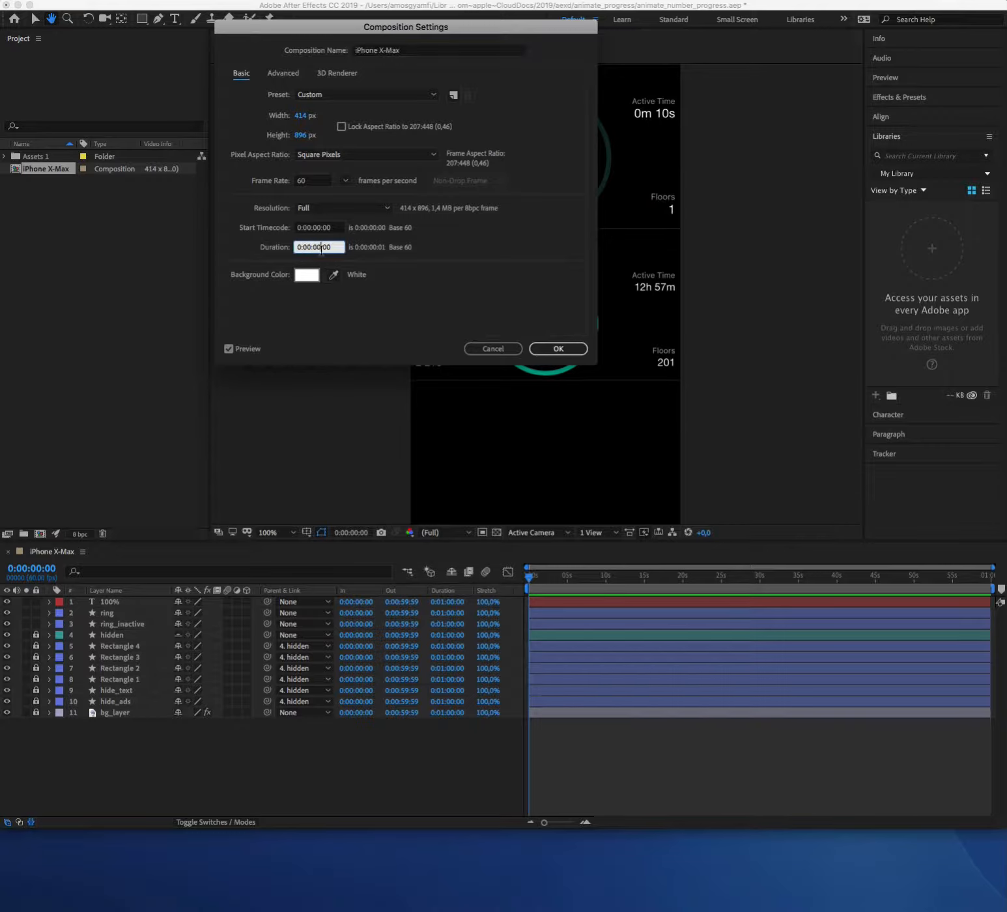
pyautogui.press('BackSpace')
pyautogui.press('BackSpace')
pyautogui.press('BackSpace')
pyautogui.write('10')
pyautogui.press('Return')
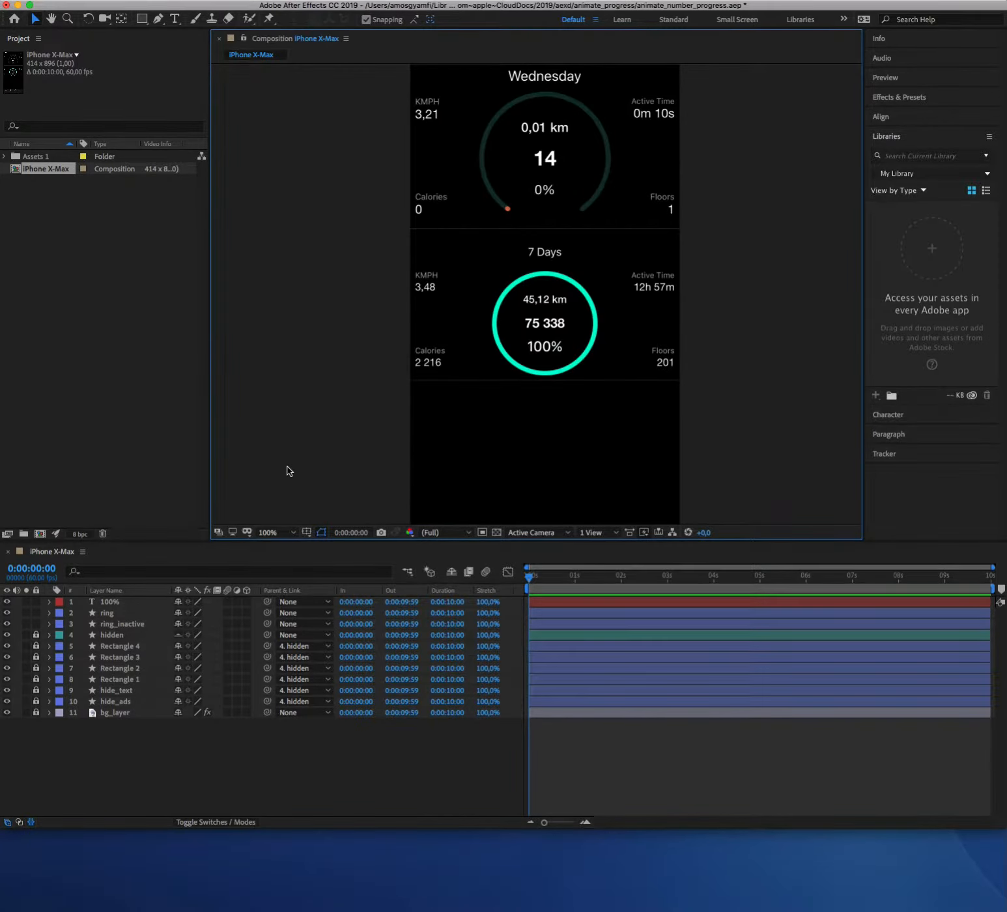
# Add a Trim Paths modifier to the contents of the ring shape layer.
pyautogui.click(120, 602)
pyautogui.click(107, 613)
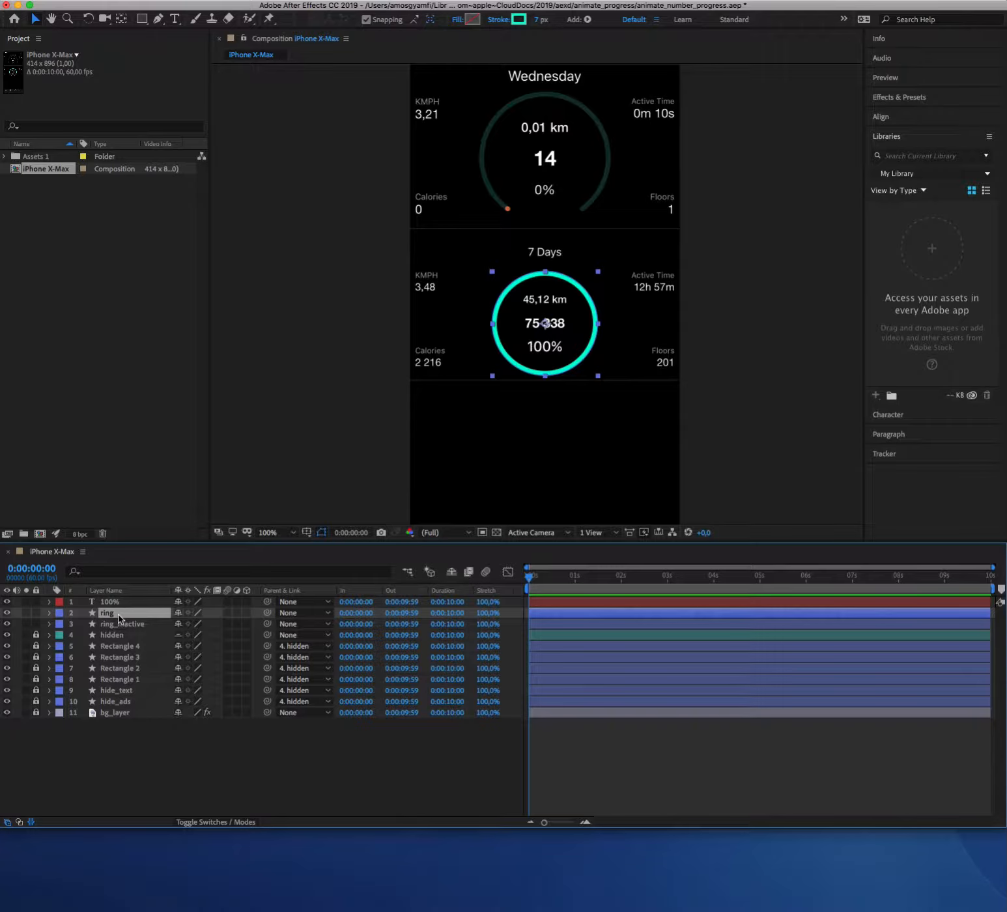
pyautogui.click(50, 613)
pyautogui.click(62, 624)
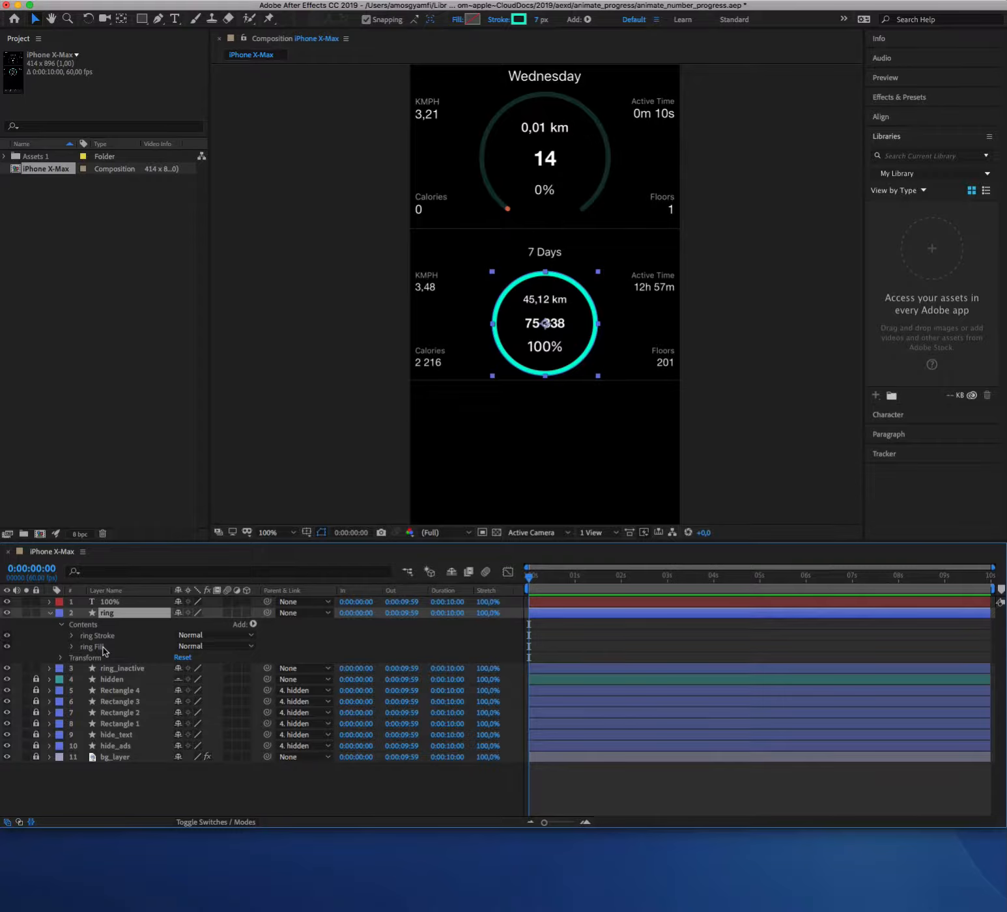
pyautogui.click(253, 625)
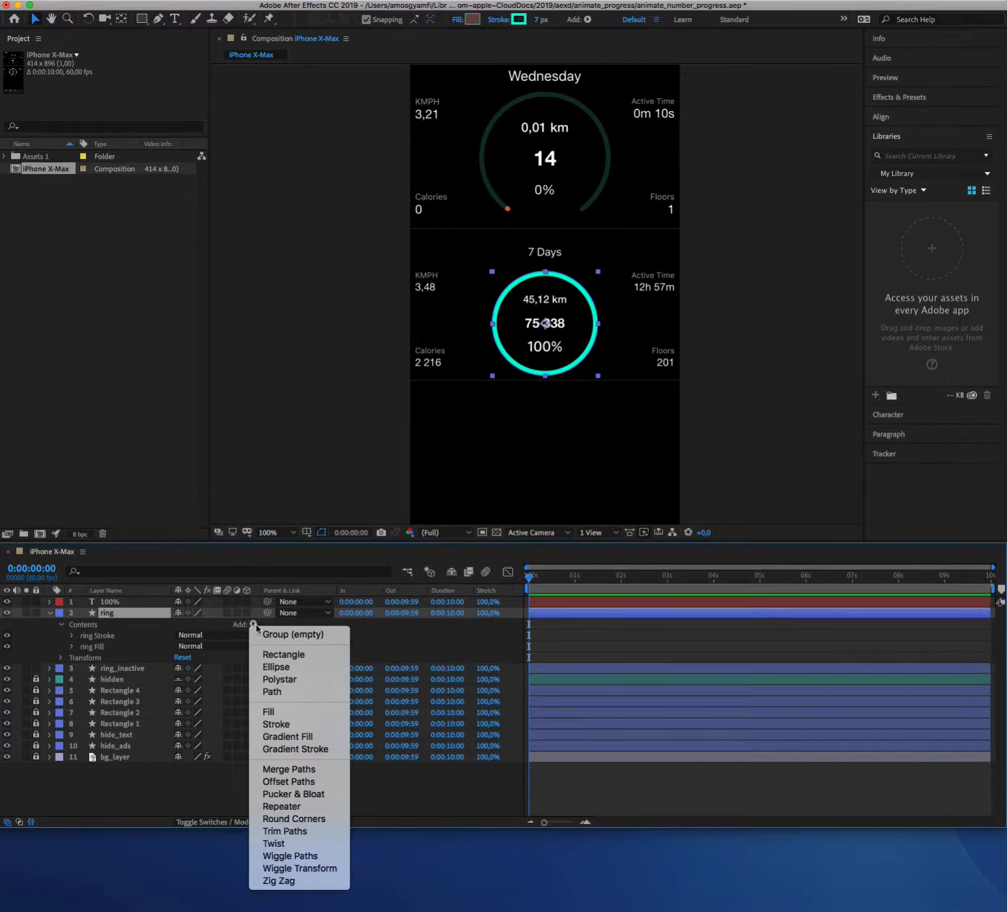
pyautogui.click(296, 831)
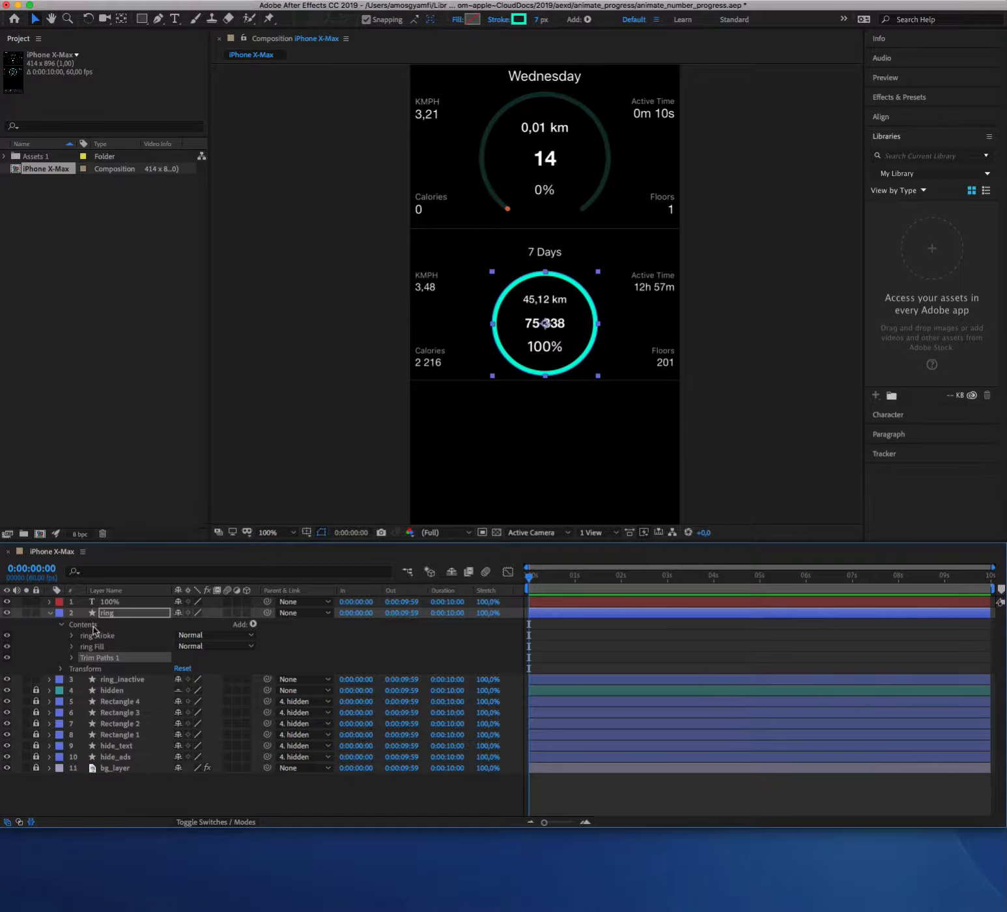
# Enable keyframing for the ring's Trim Paths End at 0:00:00:00 and set its value to 0%.
pyautogui.click(73, 658)
pyautogui.click(112, 669)
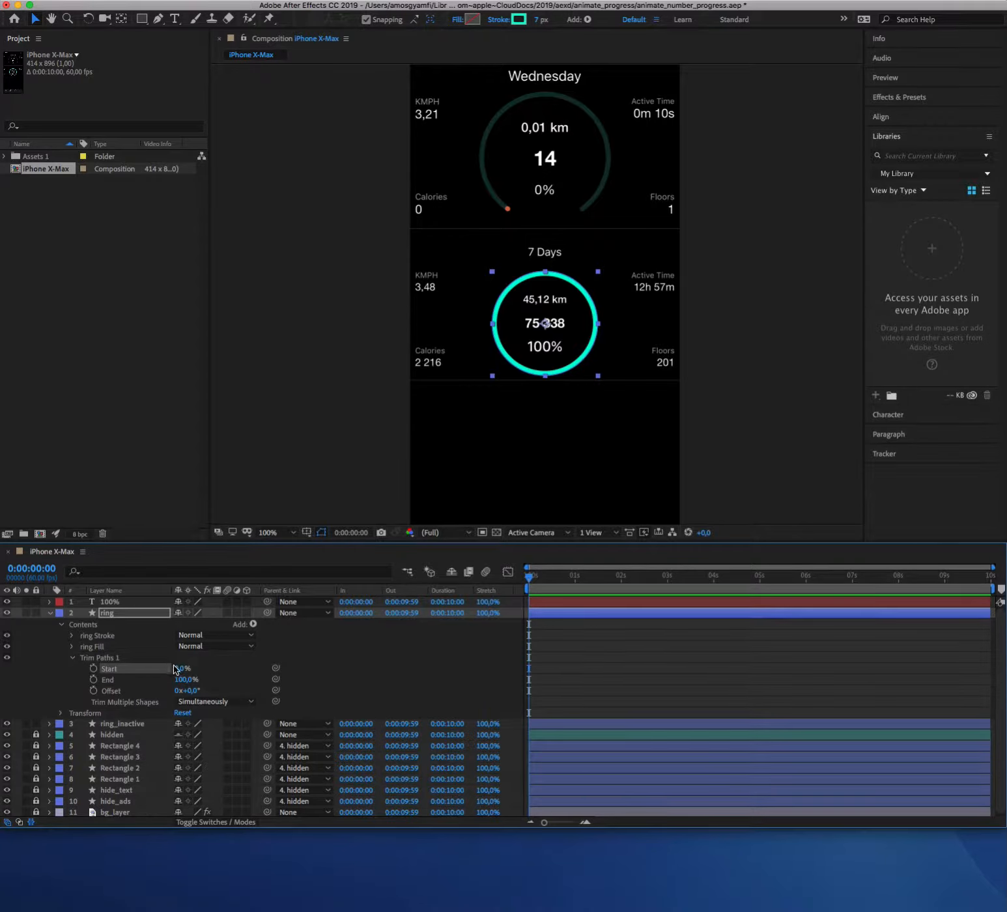
pyautogui.moveTo(180, 669)
pyautogui.mouseDown()
pyautogui.moveTo(251, 667)
pyautogui.moveTo(171, 667)
pyautogui.mouseUp()
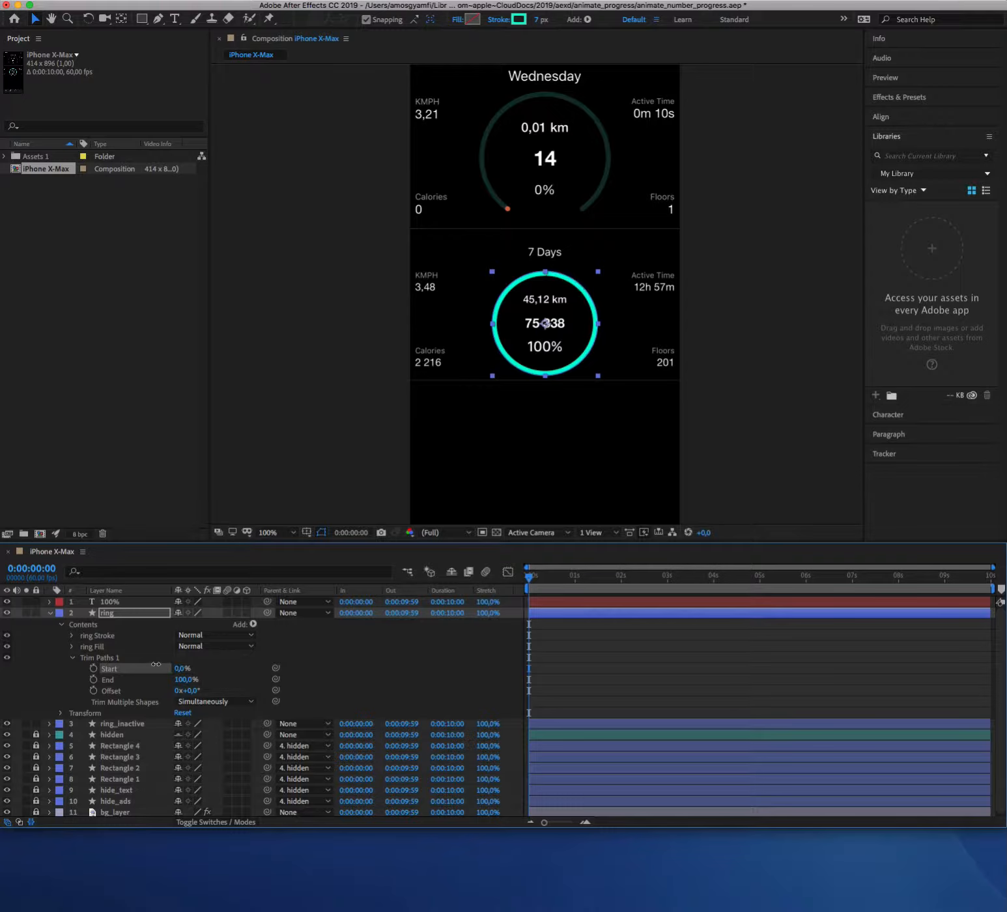
pyautogui.click(95, 681)
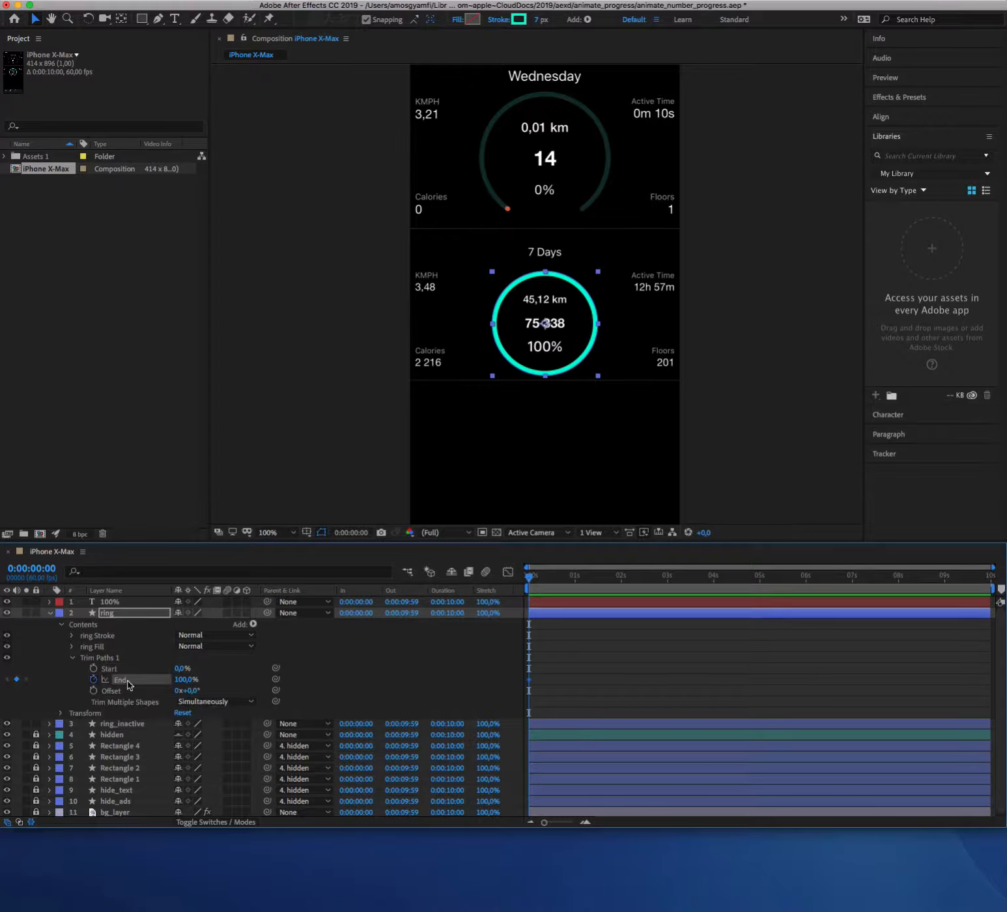
pyautogui.moveTo(184, 680); pyautogui.dragTo(241, 674)
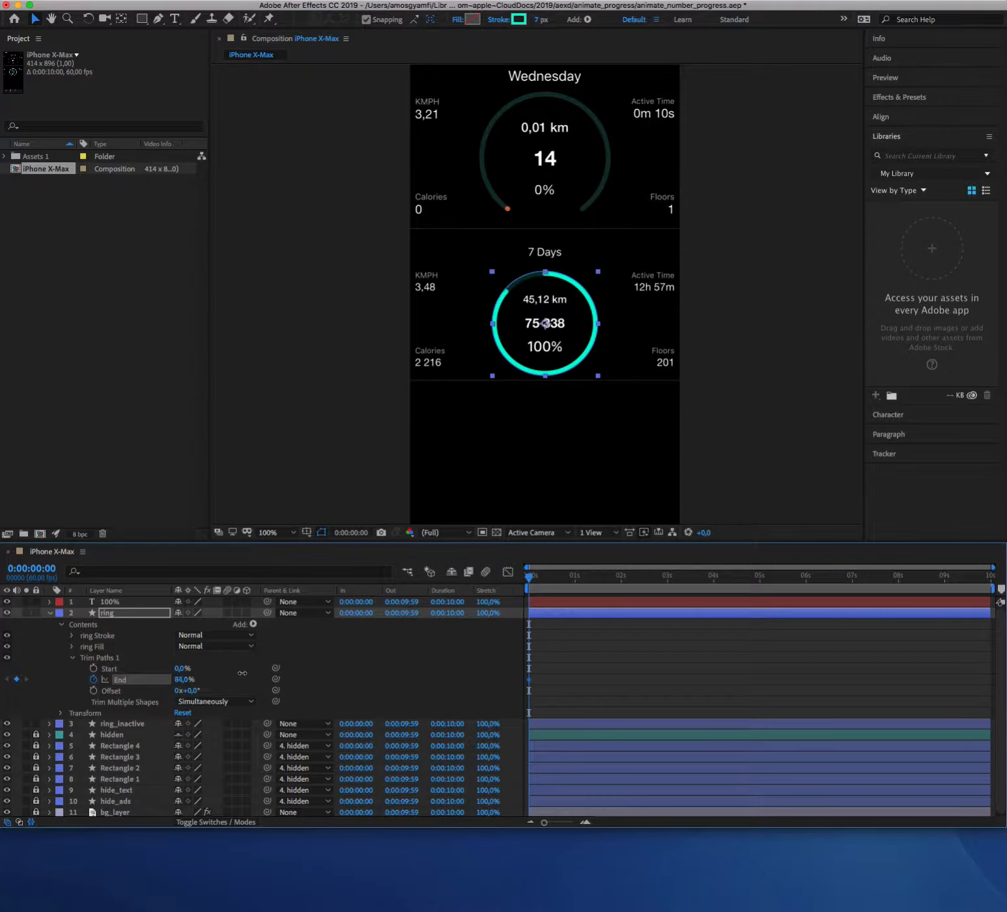
pyautogui.click(186, 680)
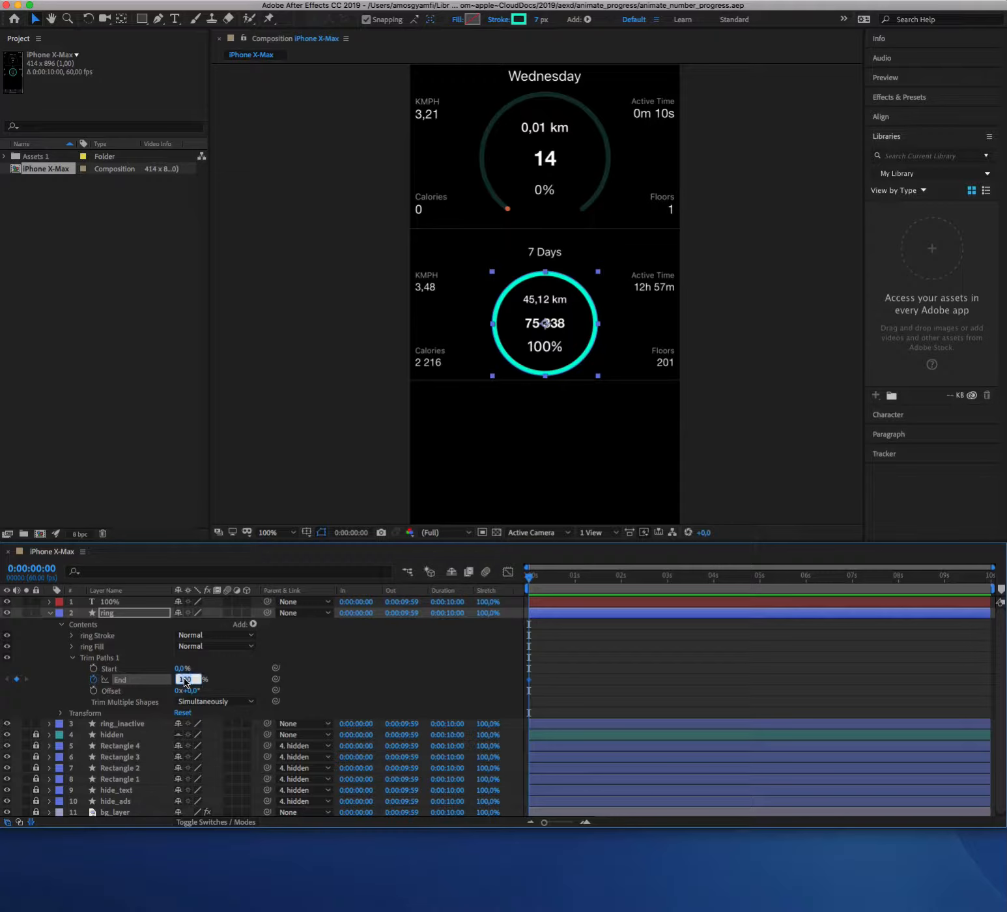
pyautogui.write('0')
pyautogui.press('Return')
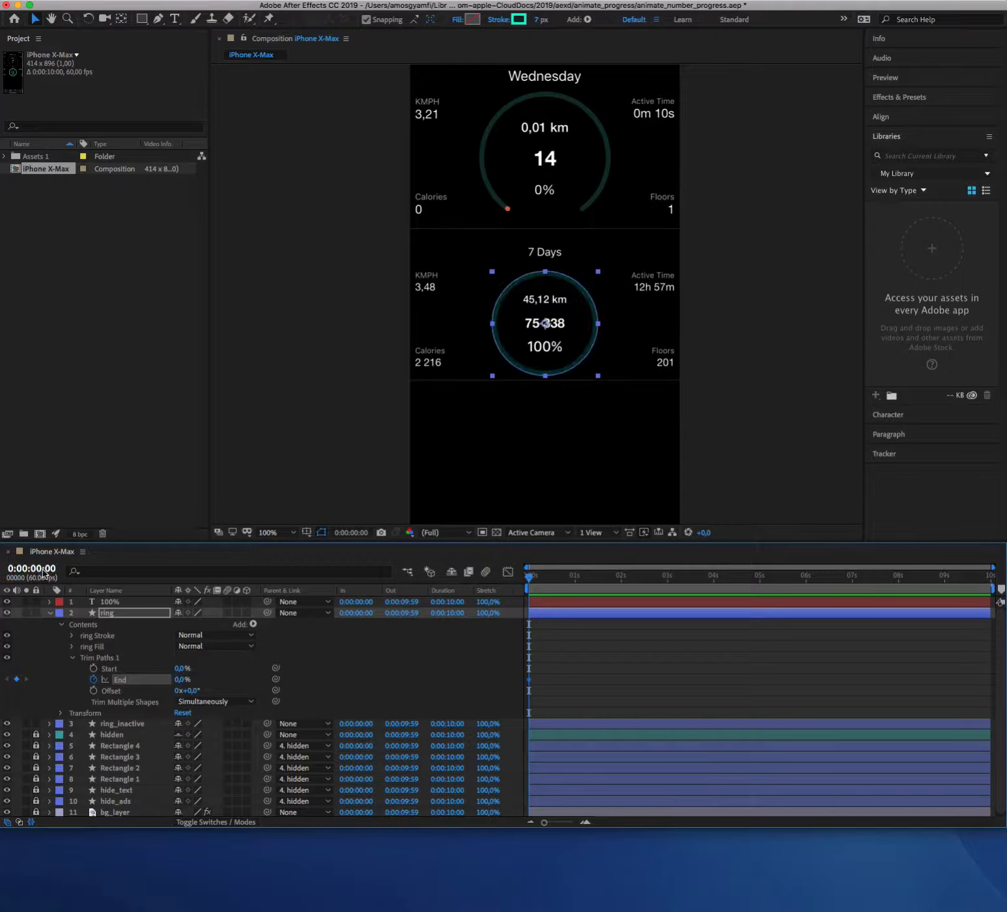
# Add an End keyframe of 100% for the ring's Trim Paths at 0:00:01:00.
pyautogui.click(44, 567)
pyautogui.click(45, 567)
pyautogui.press('BackSpace')
pyautogui.write('1')
pyautogui.press('Return')
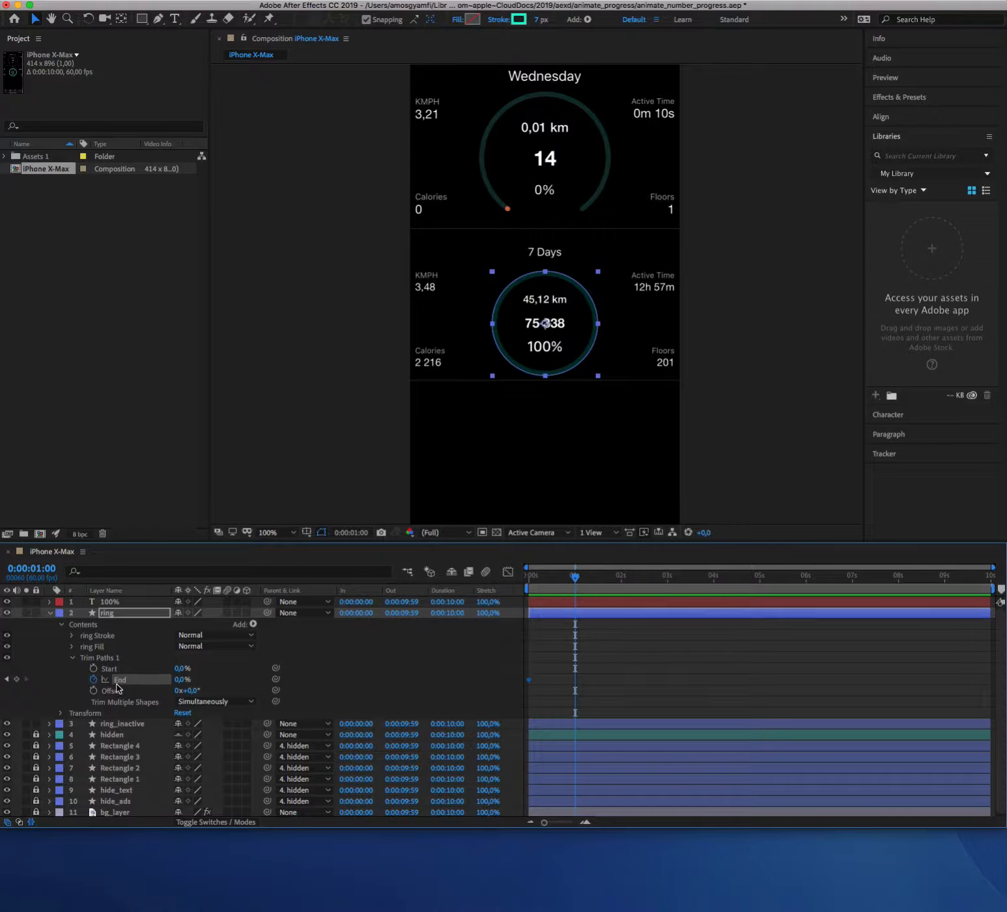
pyautogui.click(187, 679)
pyautogui.write('100')
pyautogui.press('Return')
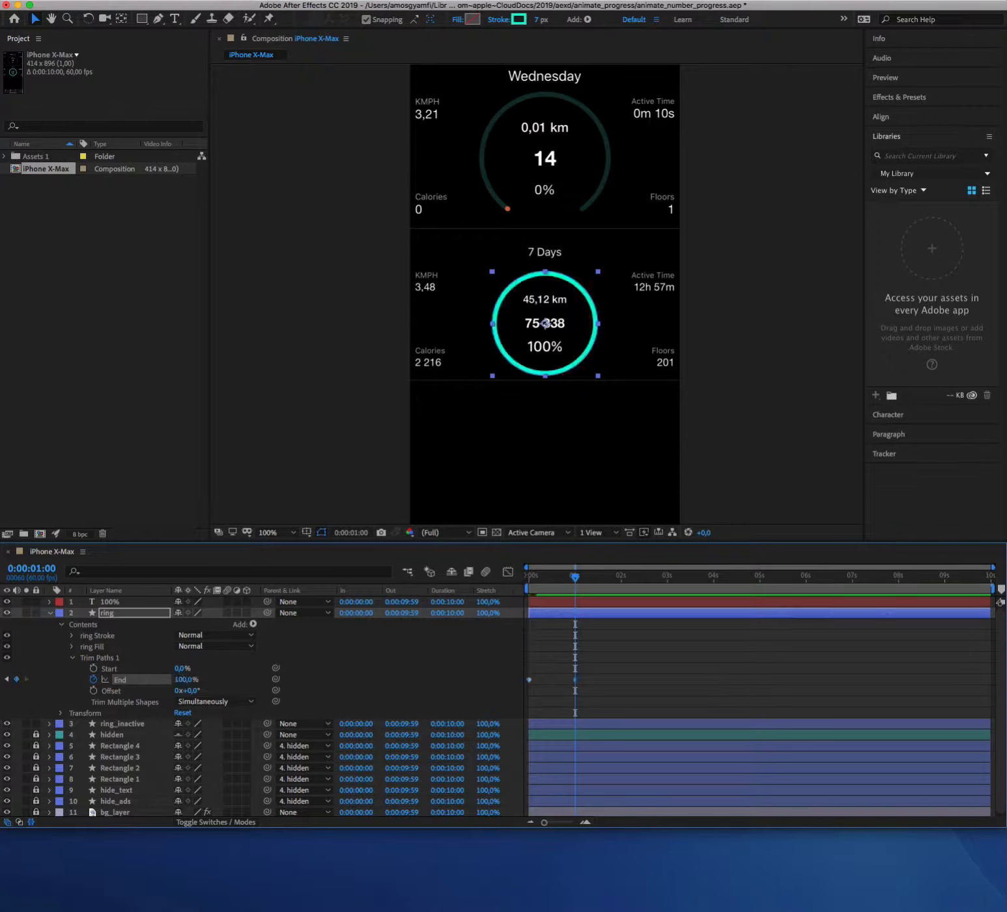
# Return to the start of the composition and preview the ring's fill animation.
pyautogui.press('Home')
pyautogui.click(720, 405)
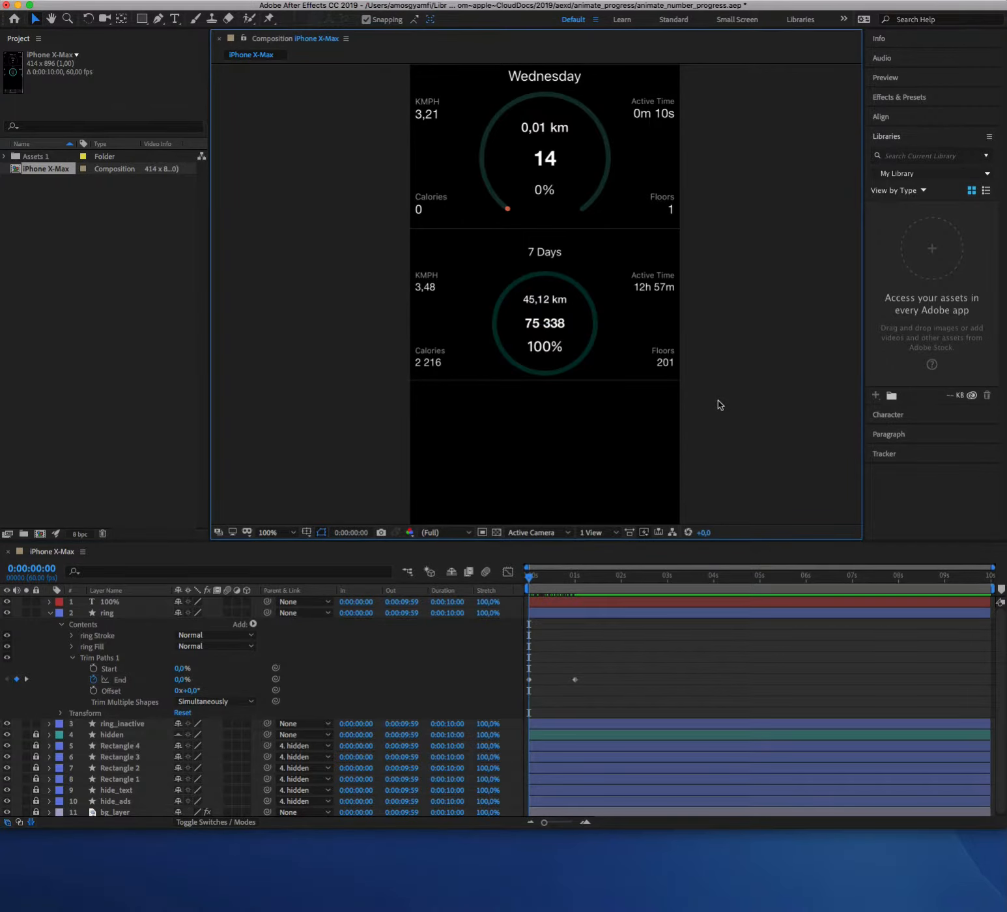
pyautogui.press('space')
pyautogui.press('space')
pyautogui.press('space')
pyautogui.press('space')
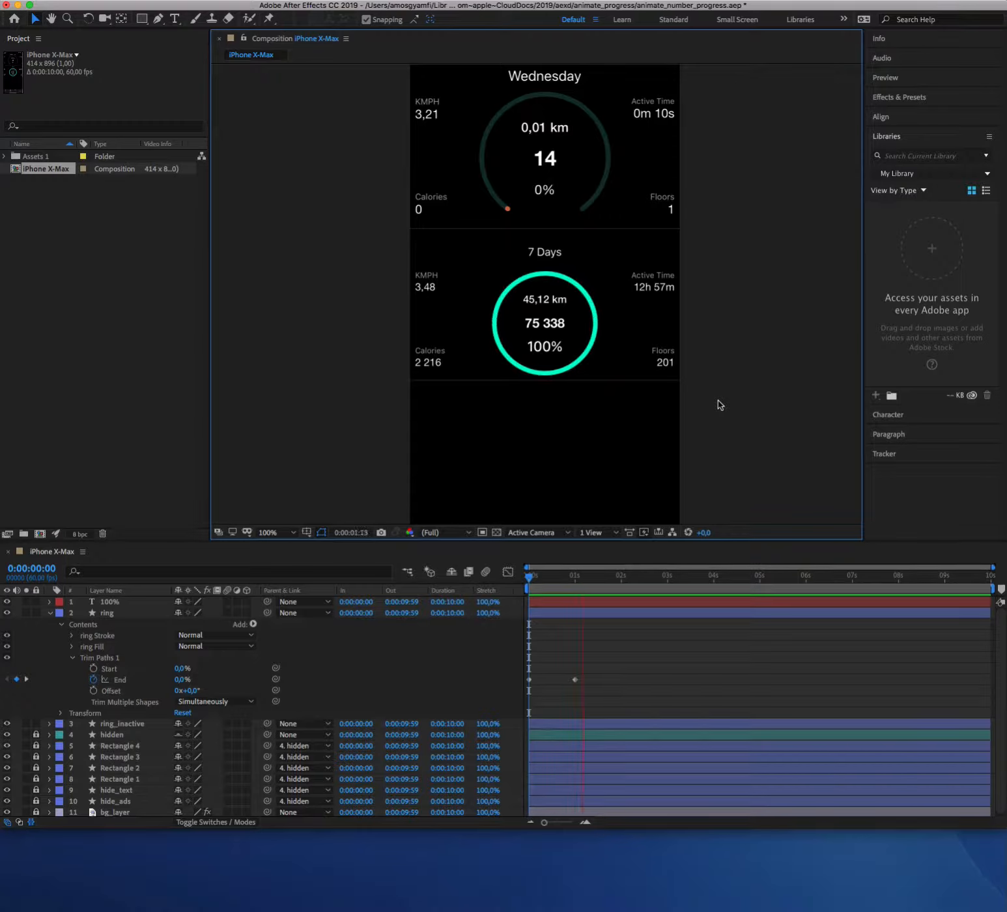
pyautogui.press('space')
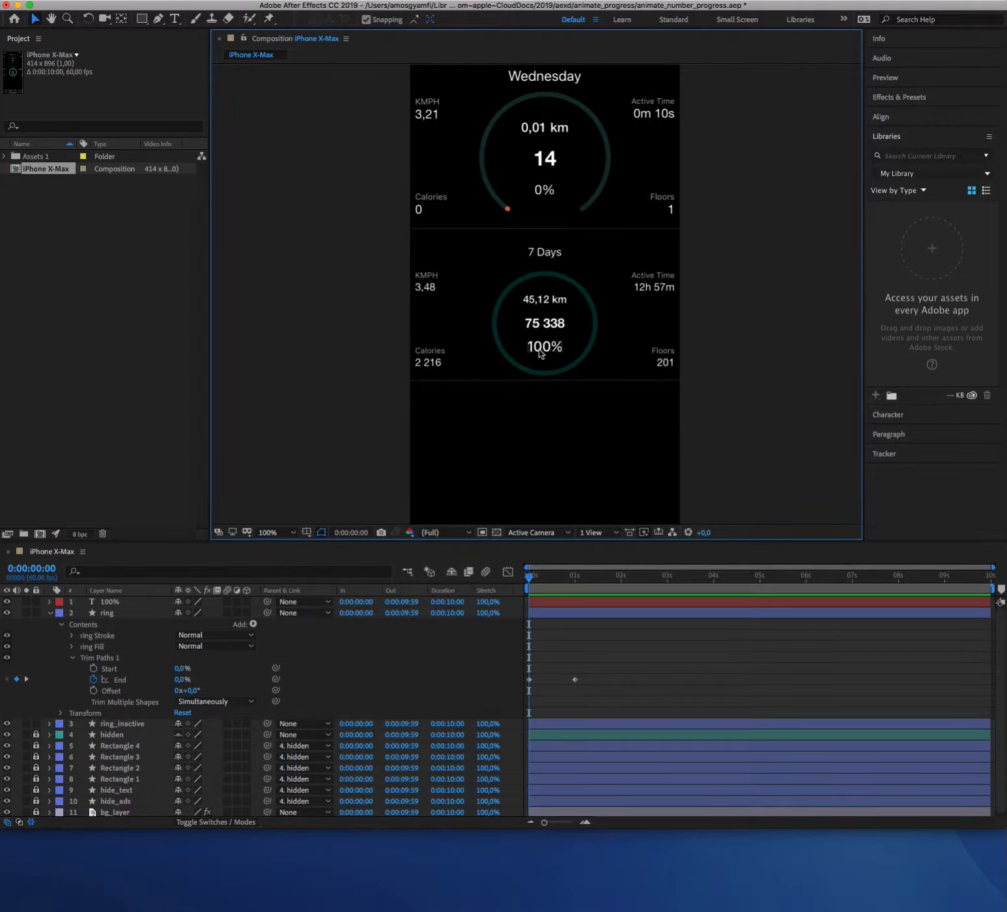
# Add a Slider Control effect from the Expression Controls to the 100% text layer.
pyautogui.click(49, 613)
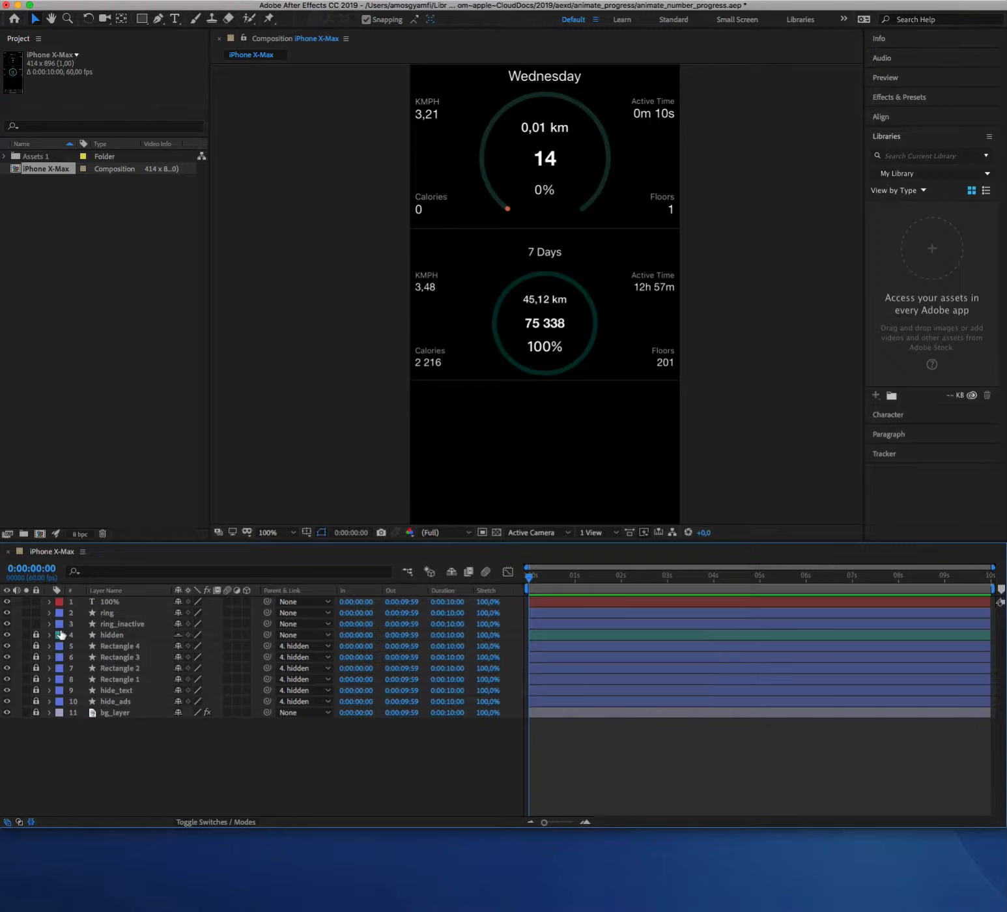
pyautogui.click(114, 603)
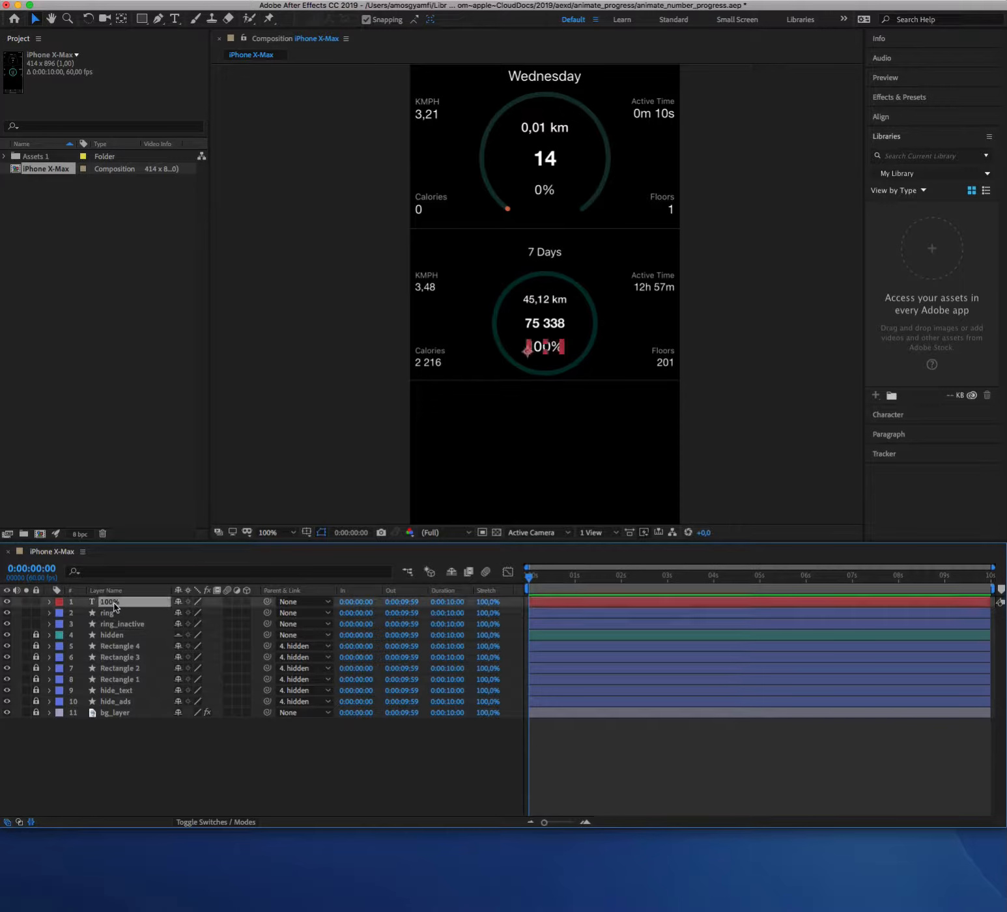
pyautogui.click(244, 0)
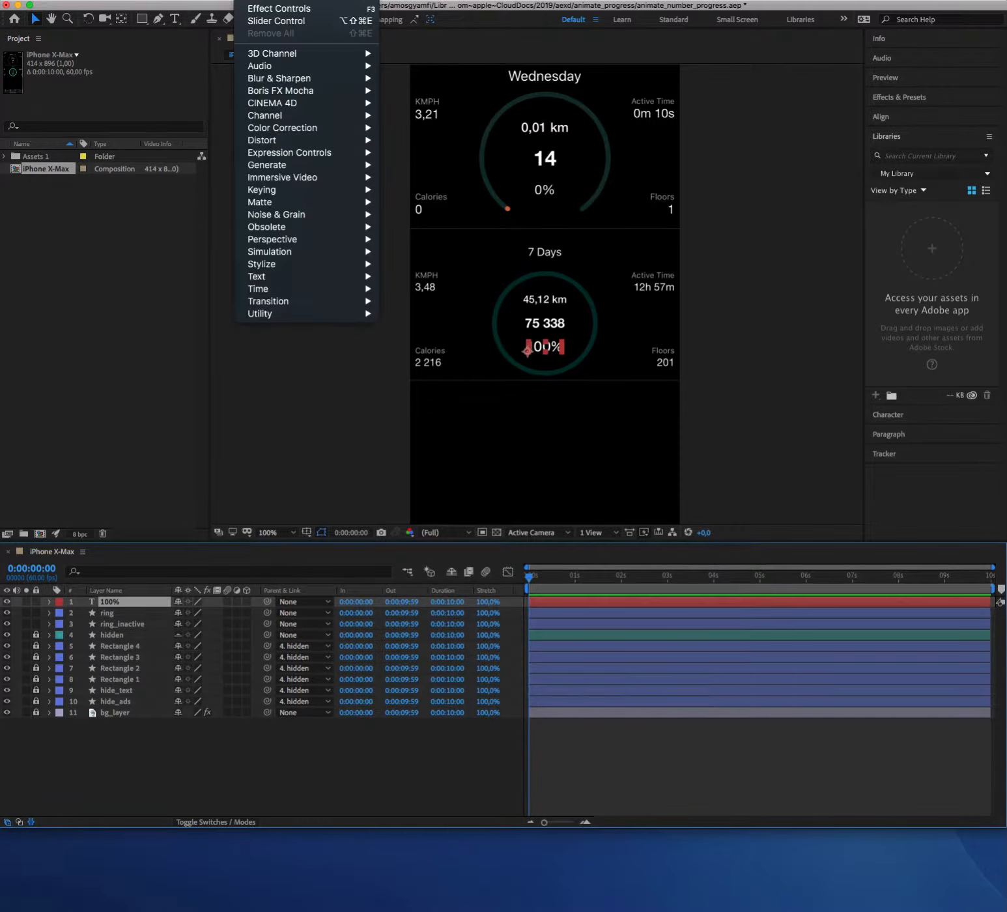
pyautogui.moveTo(314, 155)
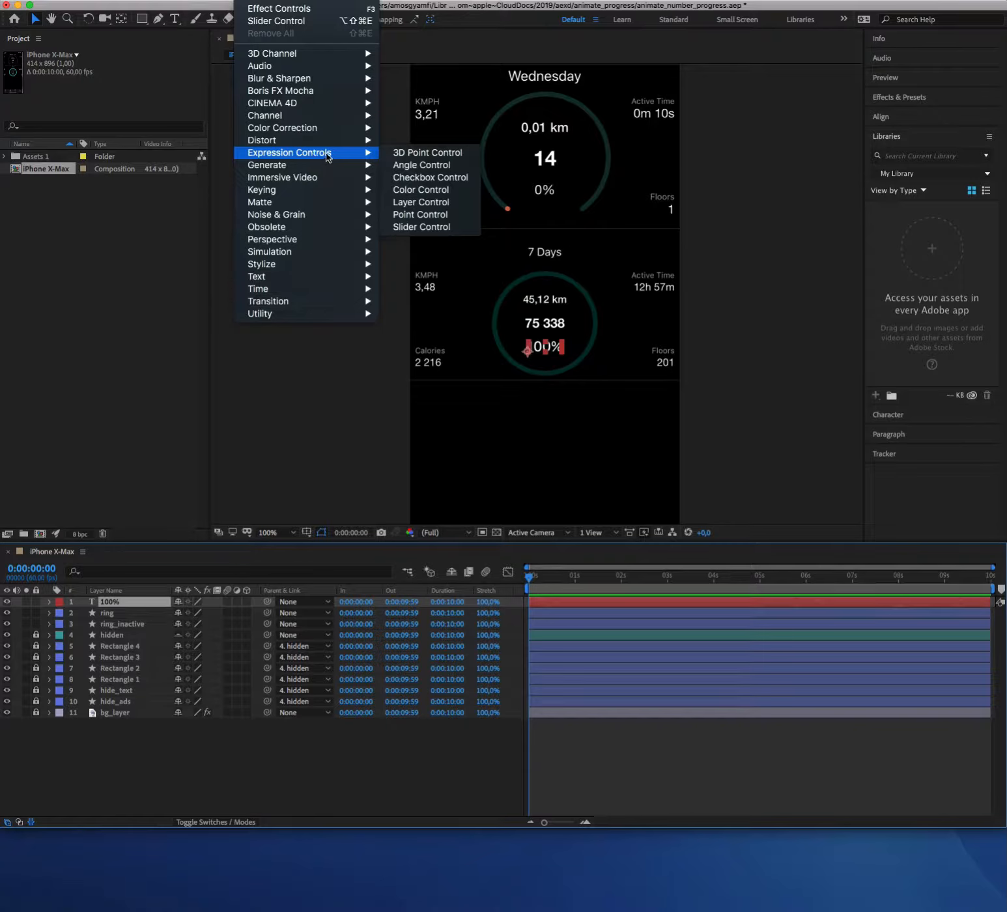
pyautogui.click(421, 228)
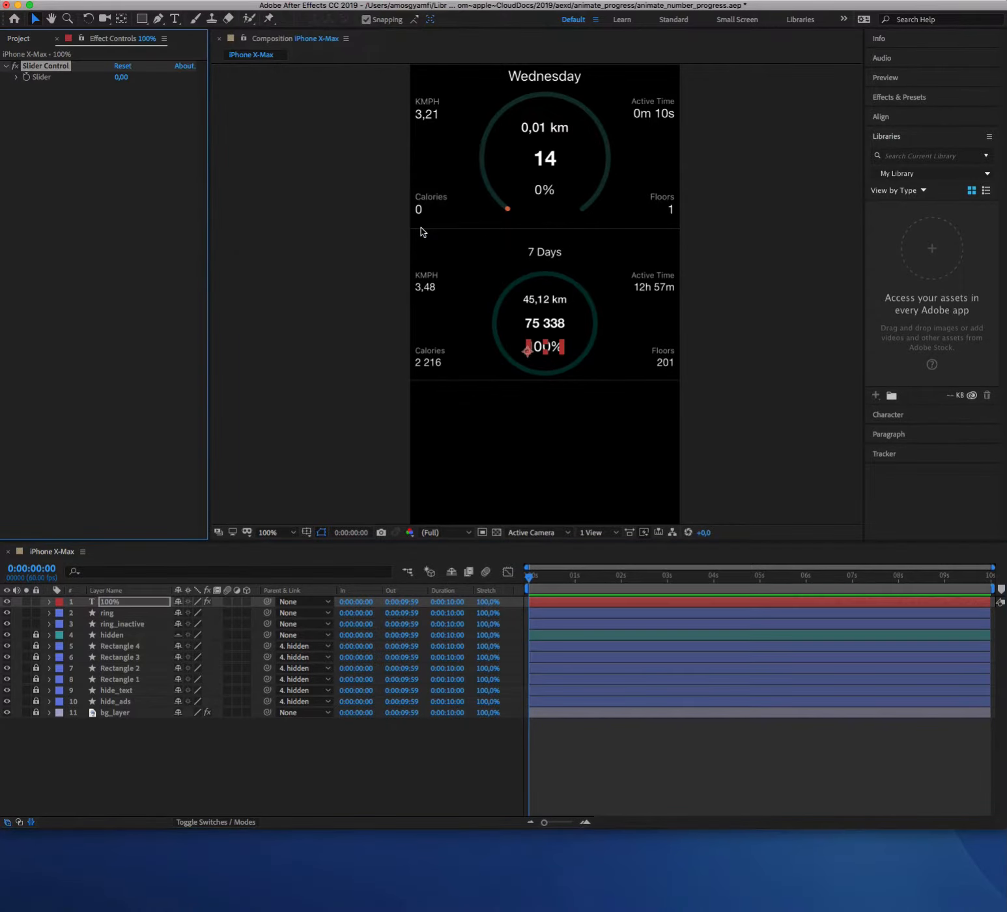
# Enable keyframing for the 100% layer's Source Text and Slider at 0:00:00:00, and link Source Text to the Slider with the pick whip.
pyautogui.click(50, 602)
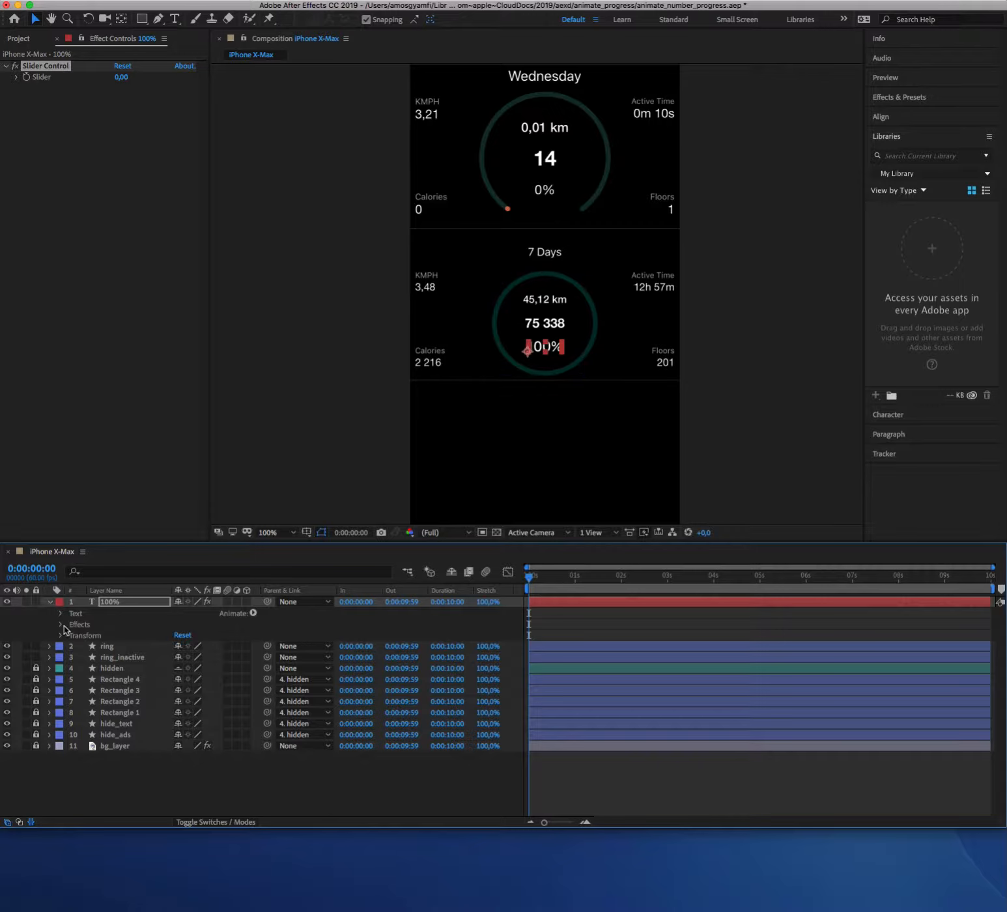
pyautogui.click(63, 625)
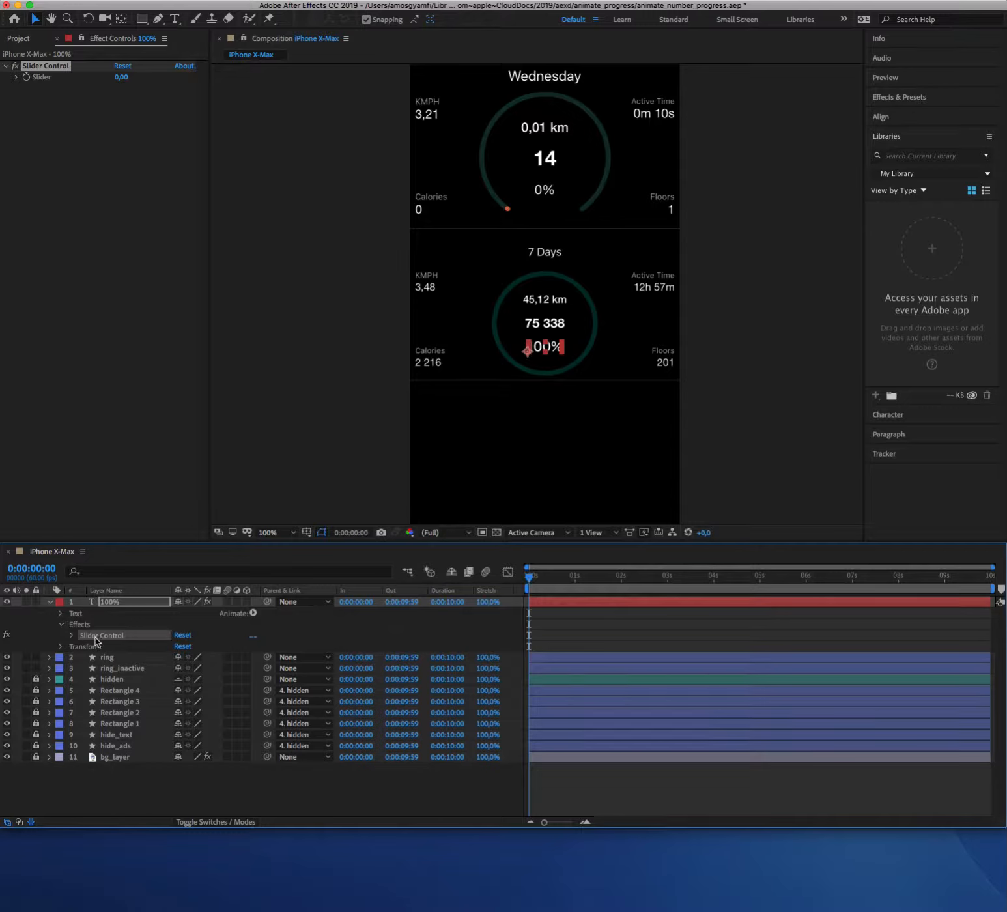
pyautogui.click(72, 635)
pyautogui.click(113, 648)
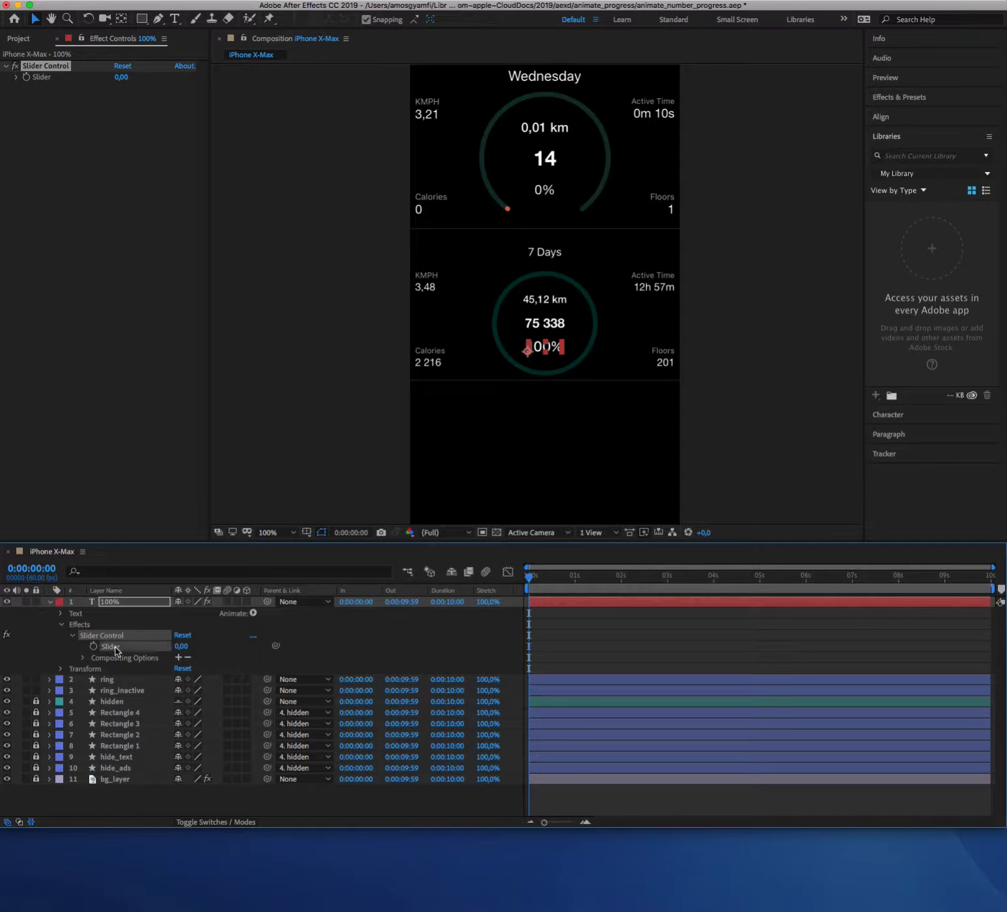
pyautogui.click(63, 616)
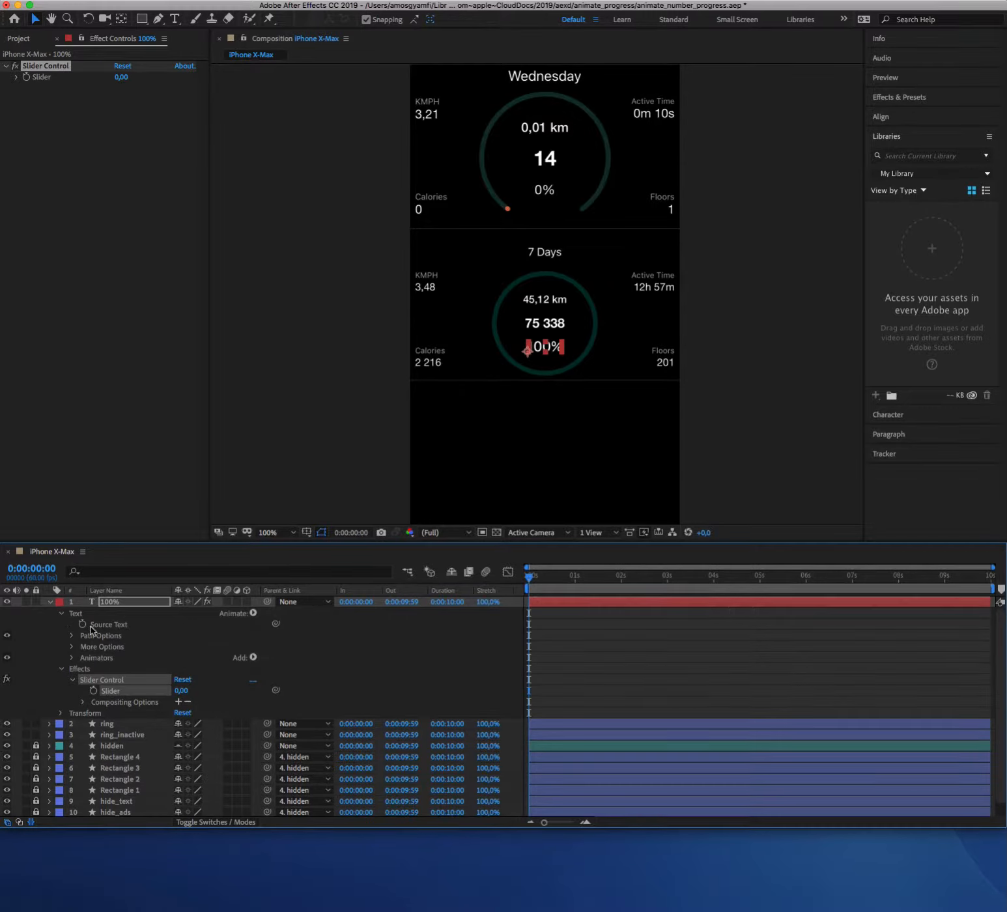
pyautogui.click(114, 627)
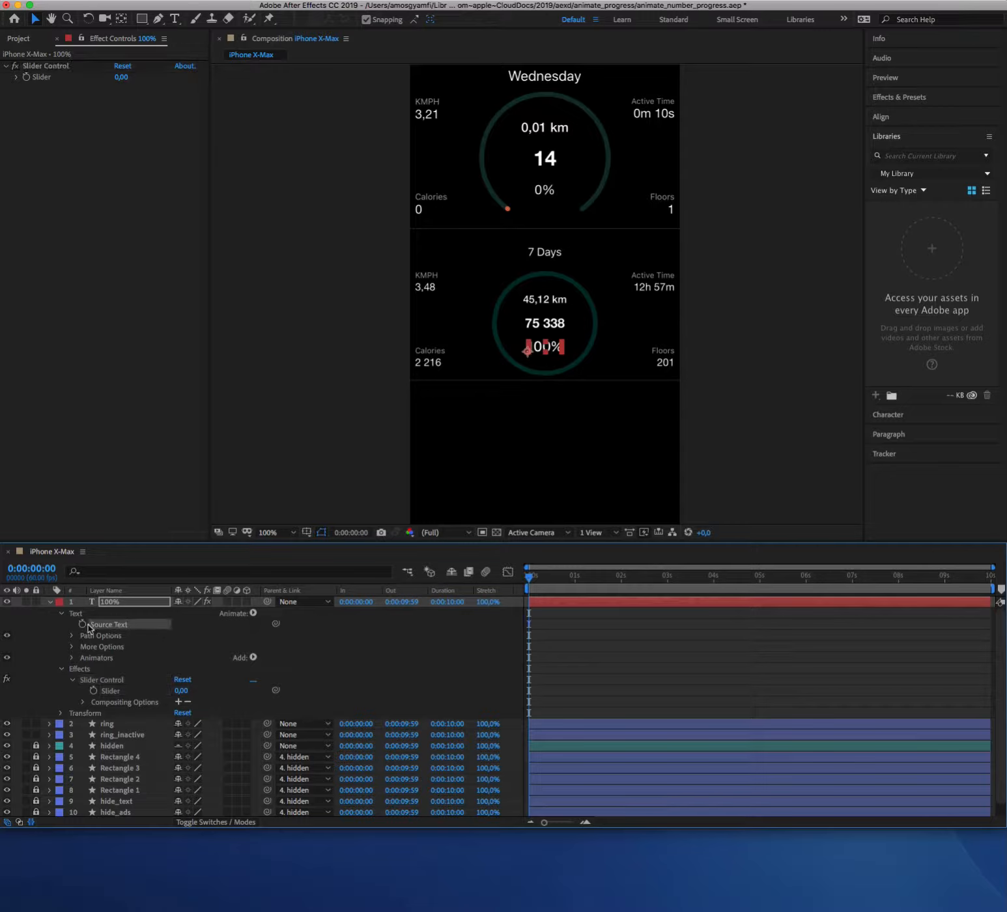
pyautogui.click(84, 625)
pyautogui.click(95, 690)
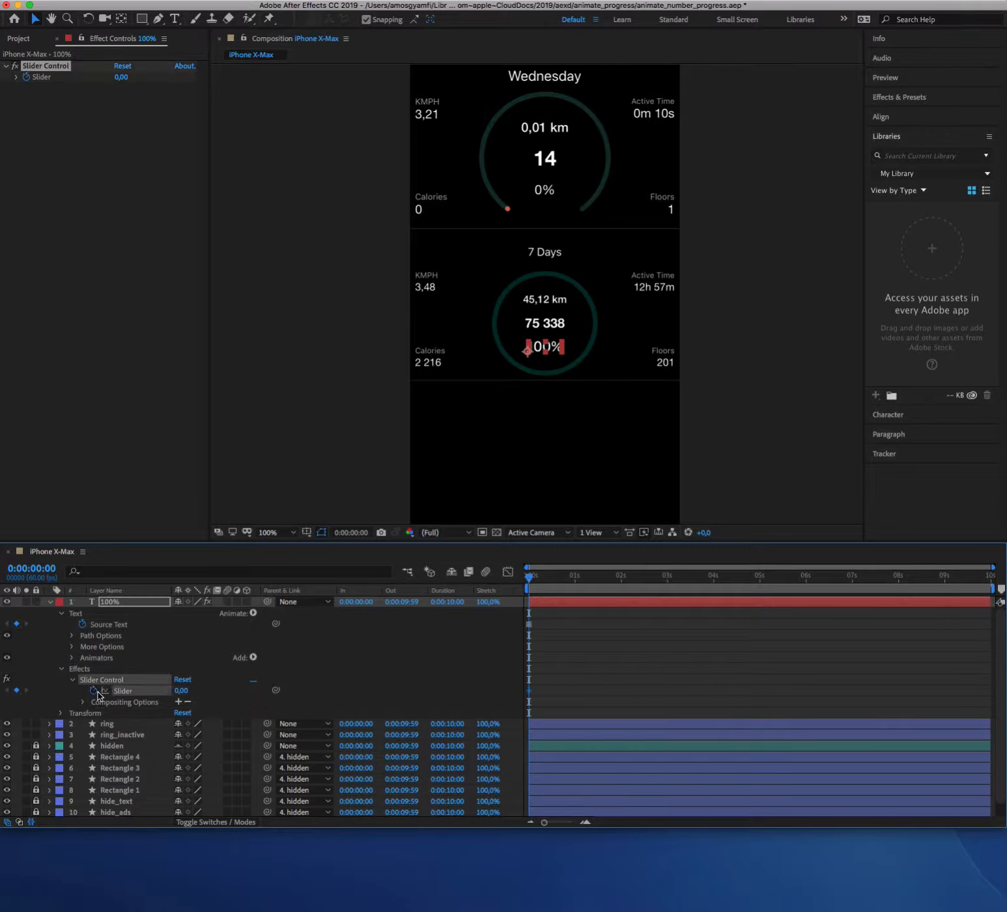
pyautogui.scroll(-1, 209, 628)
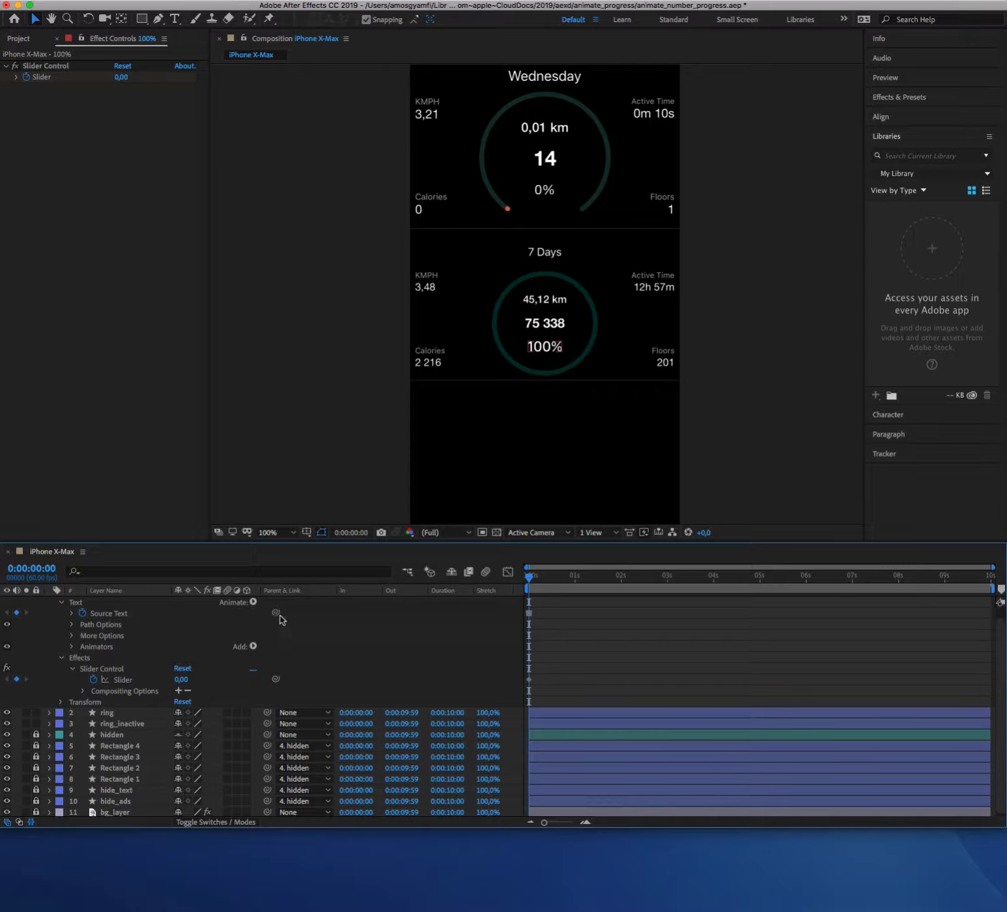
pyautogui.moveTo(278, 613); pyautogui.dragTo(276, 681)
# Add a Slider keyframe of 100 at 0:00:01:00 on the percentage text layer.
pyautogui.click(43, 572)
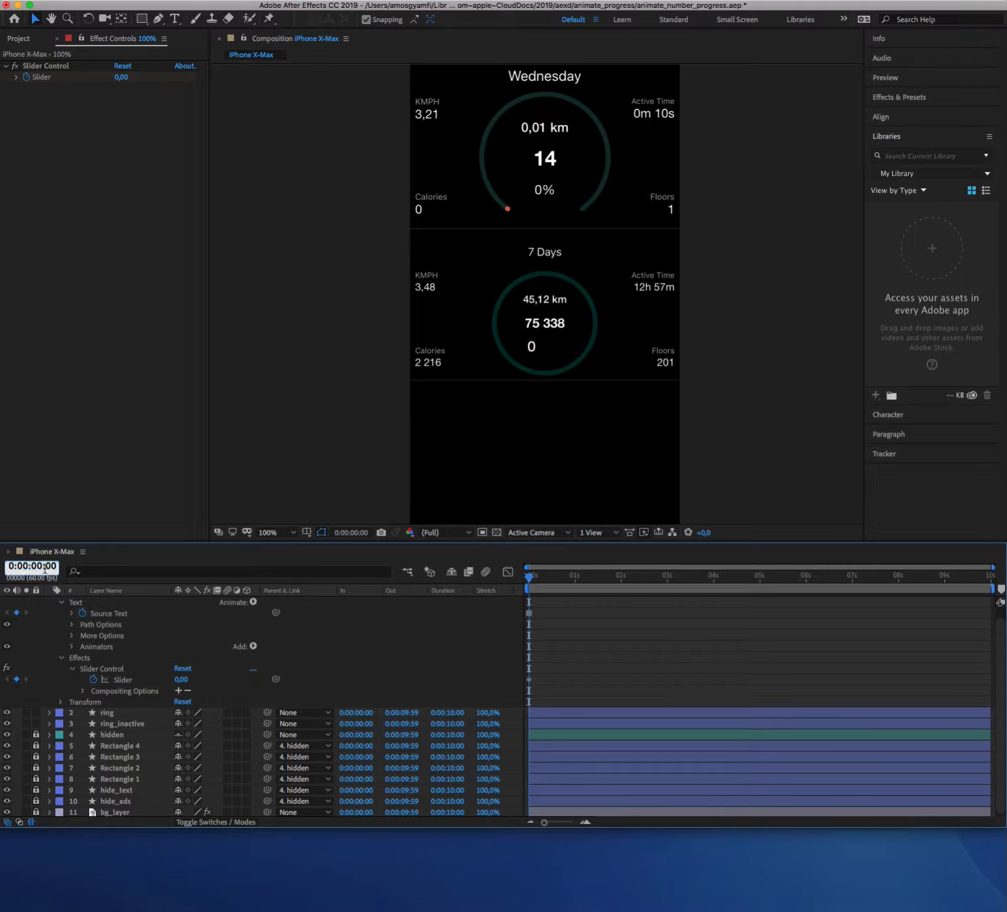
pyautogui.press('BackSpace')
pyautogui.write('1')
pyautogui.press('Return')
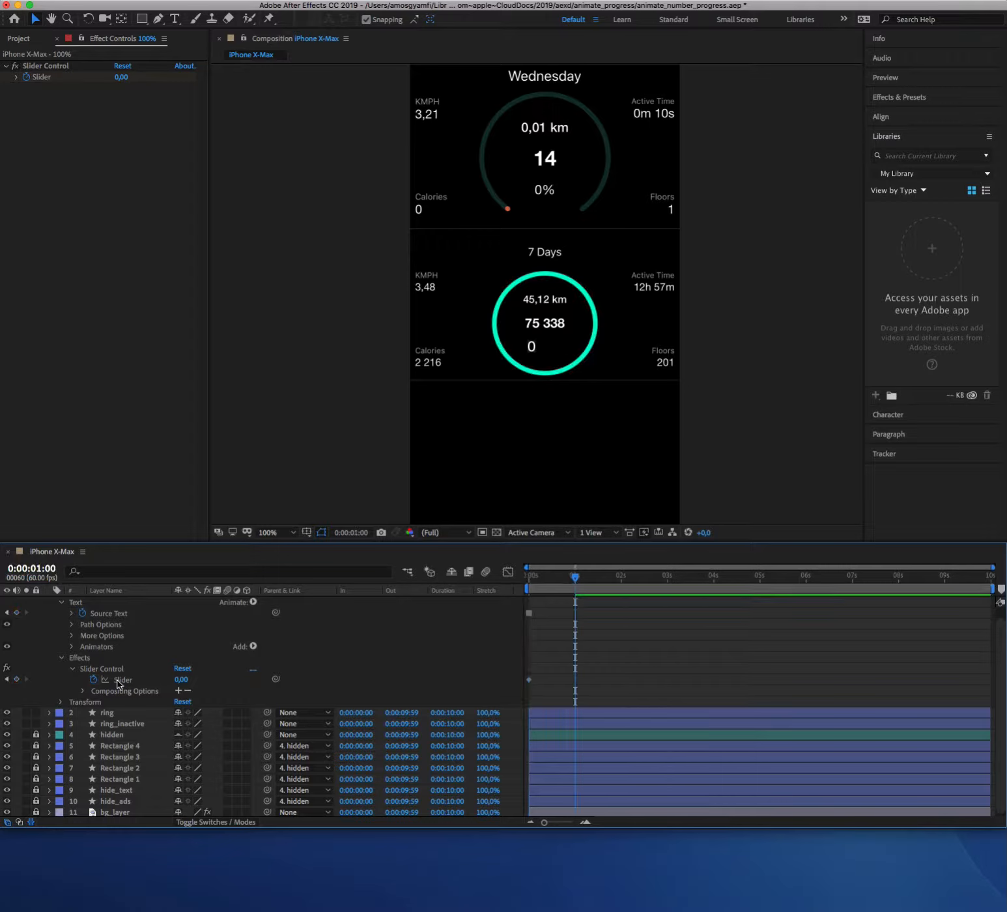
pyautogui.click(182, 680)
pyautogui.write('100')
pyautogui.press('Return')
# Return to the start of the composition and preview the percentage number counting up with the ring.
pyautogui.moveTo(575, 576)
pyautogui.mouseDown()
pyautogui.moveTo(516, 579)
pyautogui.moveTo(580, 585)
pyautogui.mouseUp()
pyautogui.press('Home')
pyautogui.click(748, 402)
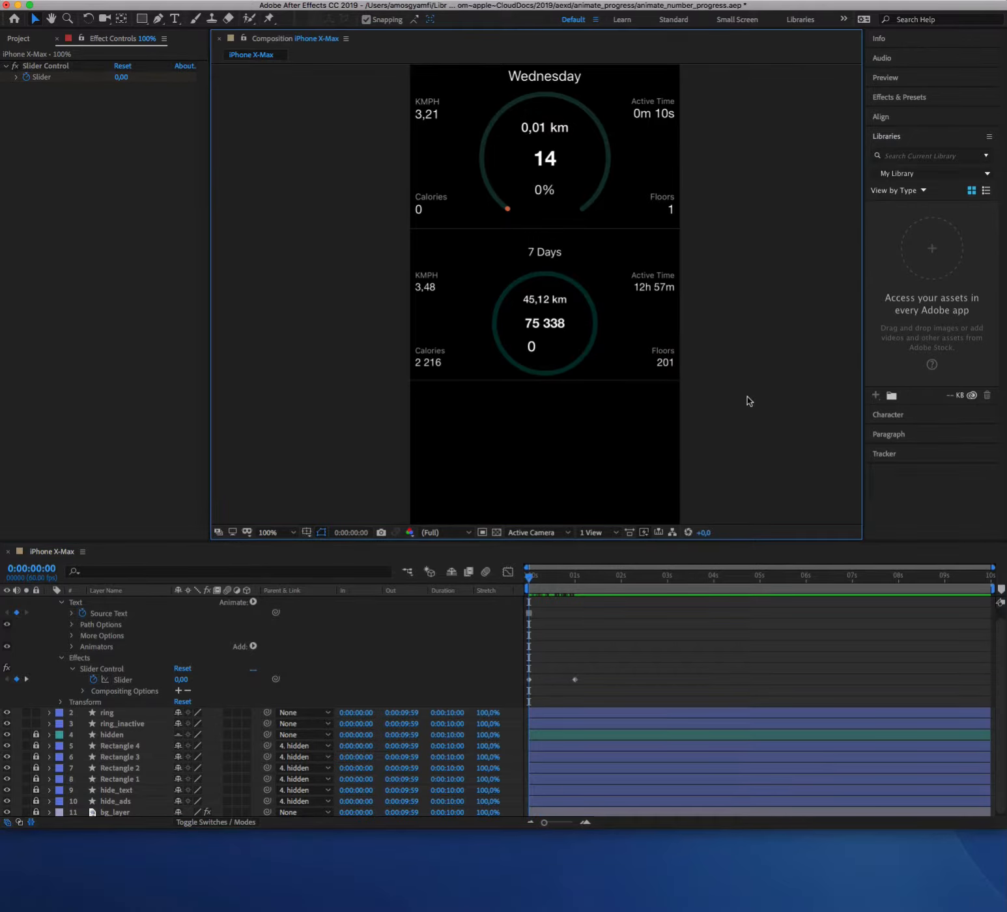
pyautogui.press('space')
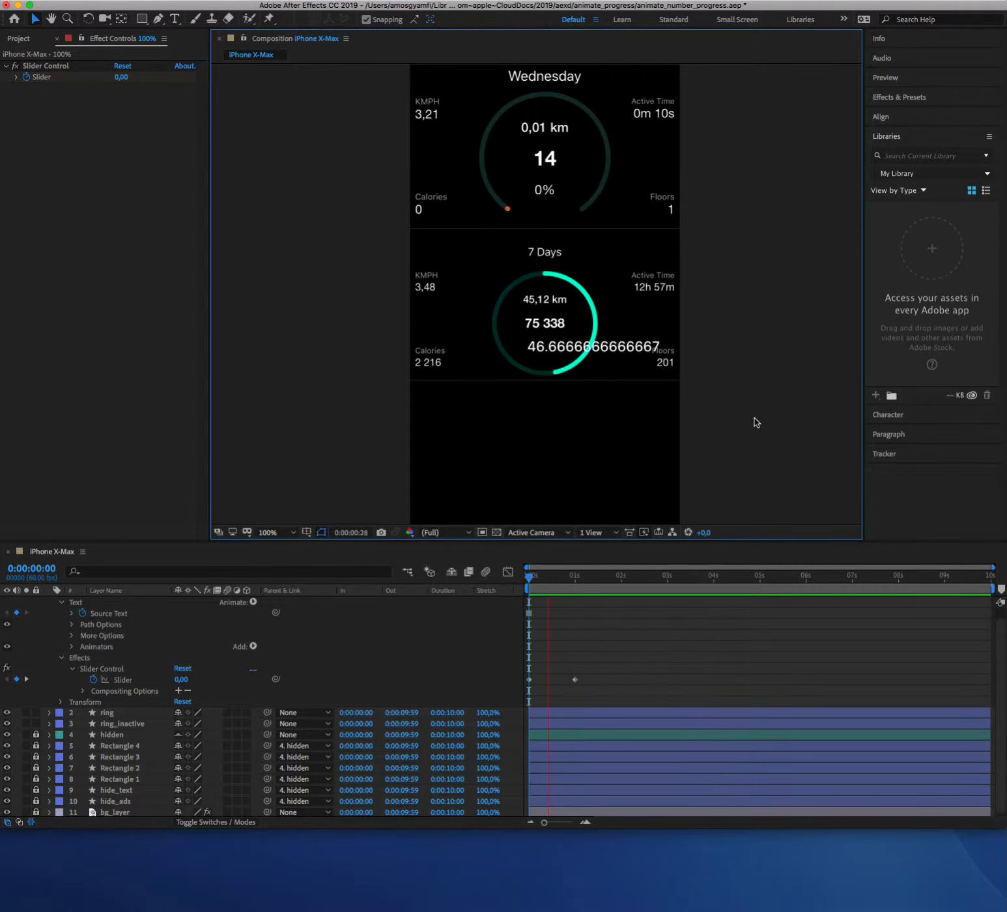
pyautogui.press('space')
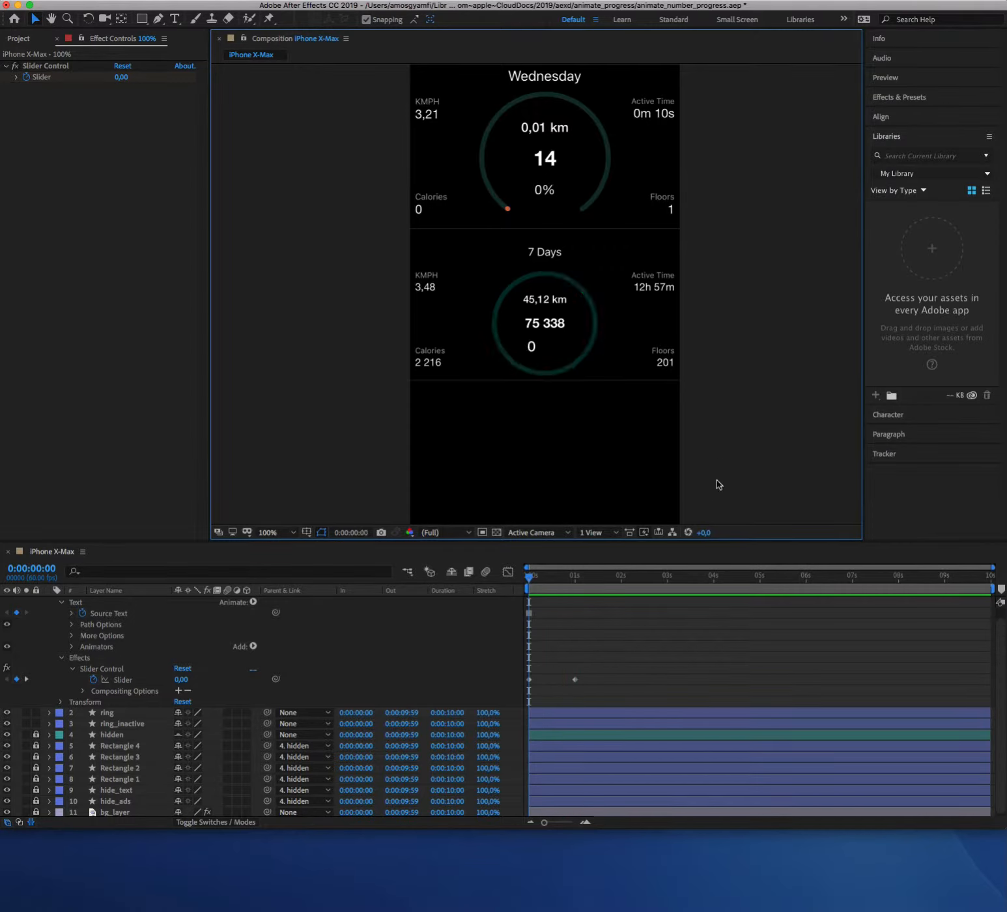
pyautogui.press('space')
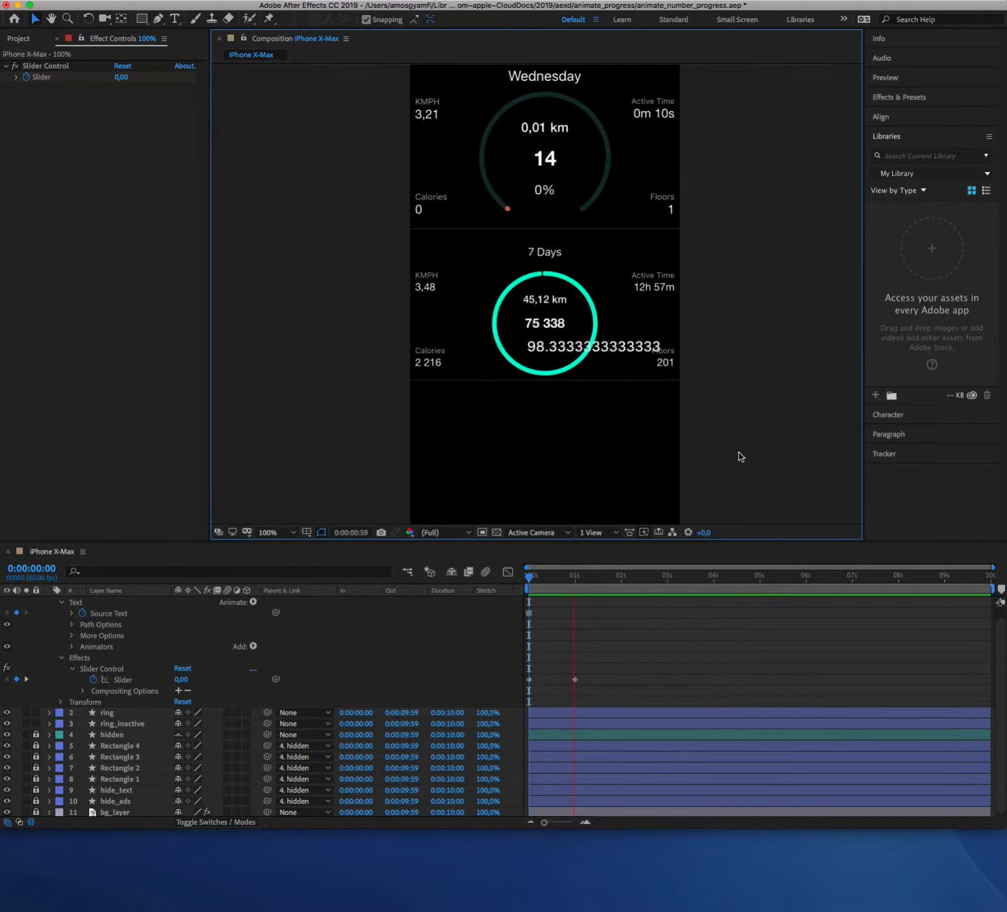
pyautogui.press('space')
pyautogui.press('space')
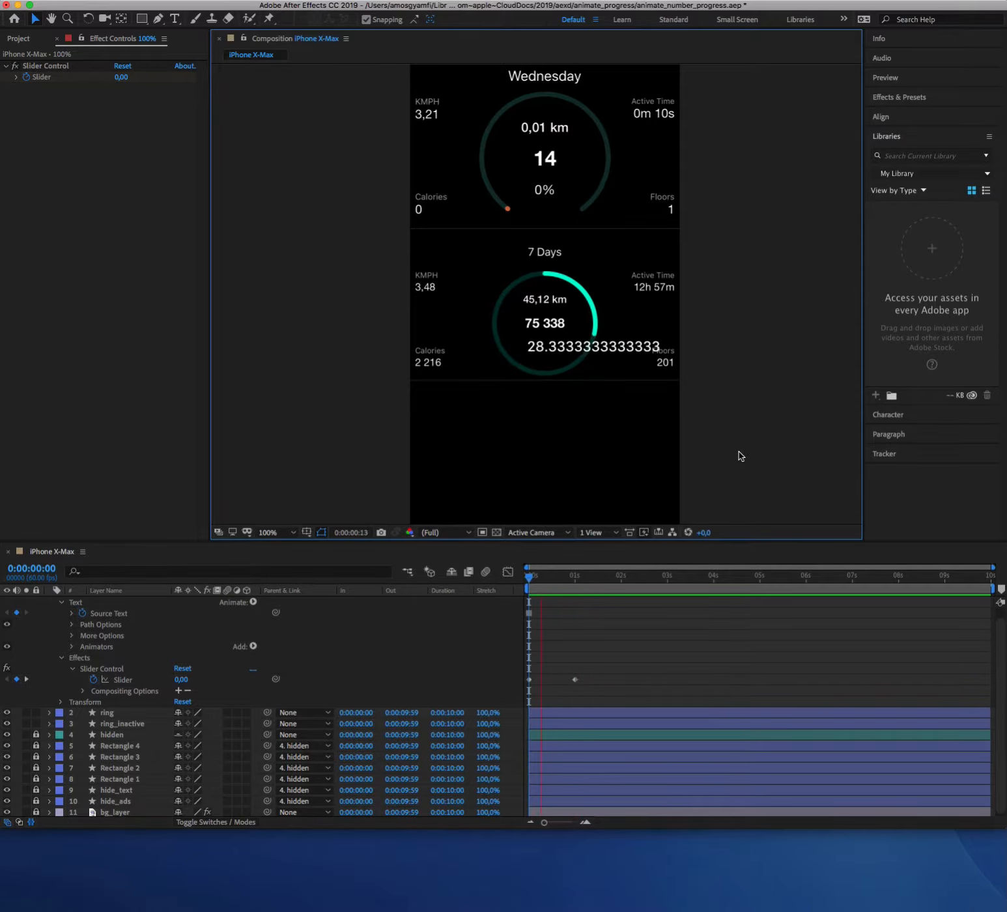
pyautogui.click(531, 577)
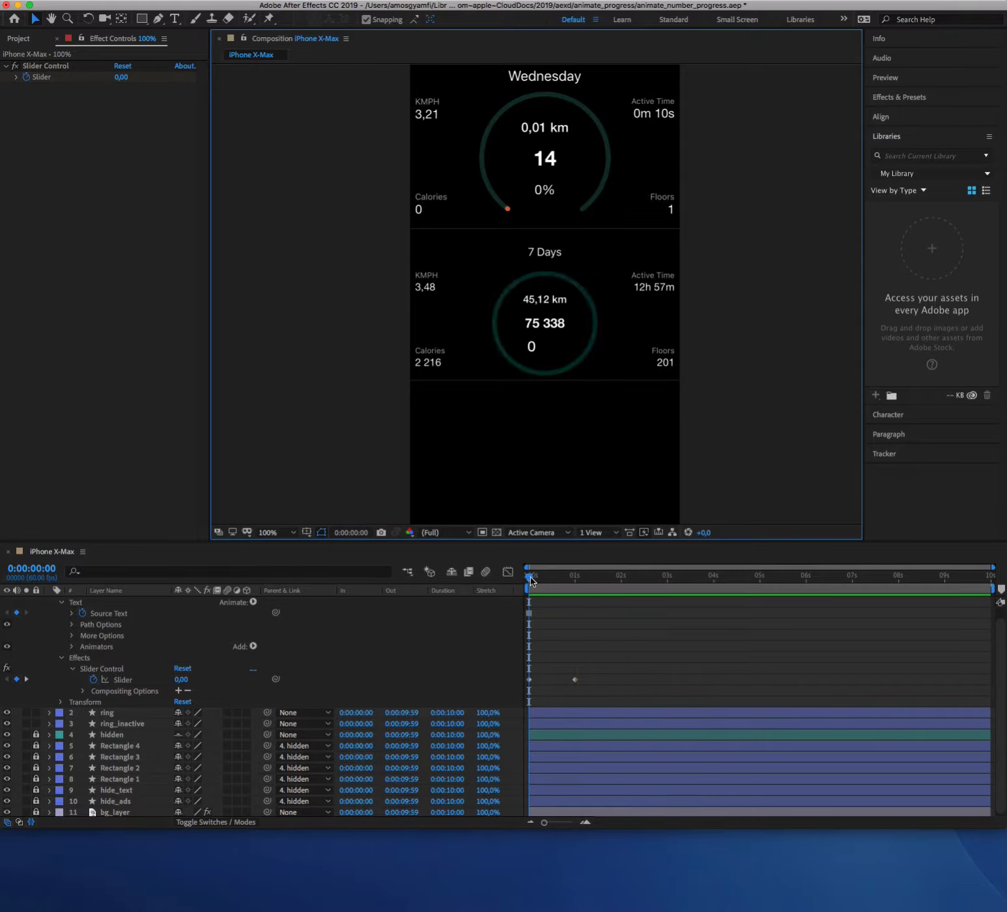
pyautogui.moveTo(531, 581); pyautogui.dragTo(509, 585)
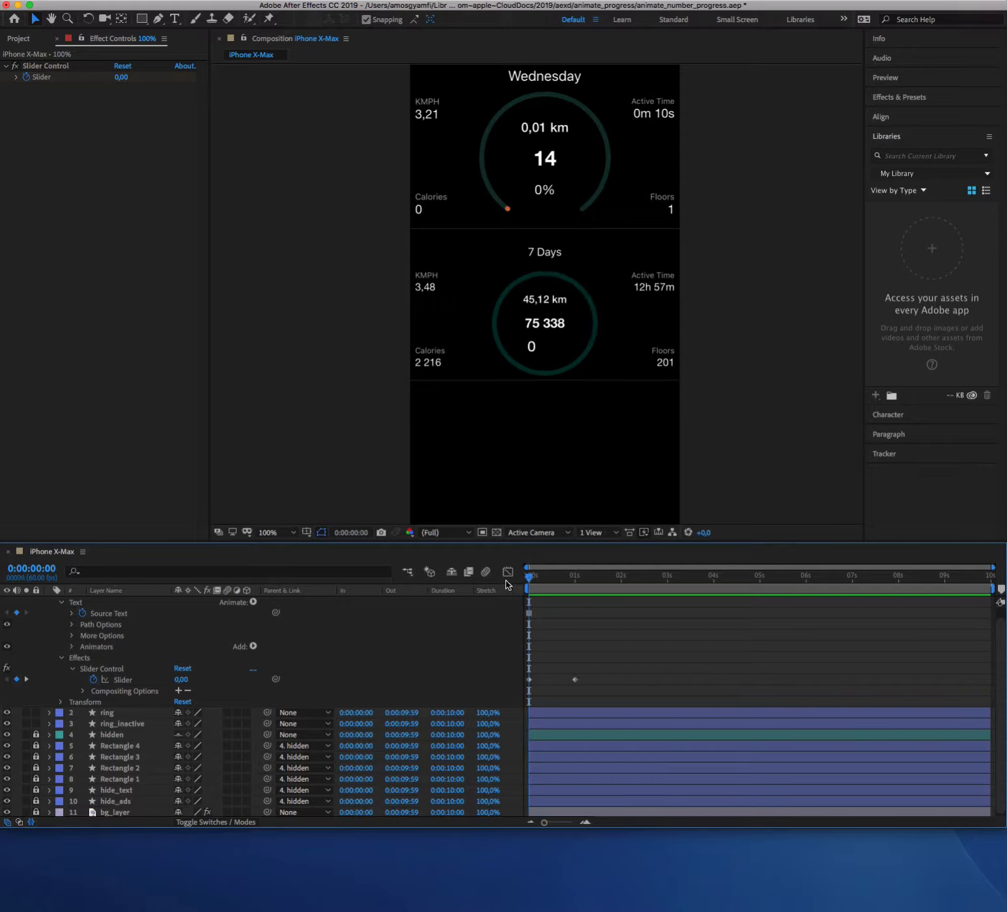
# Select the Slider property, switch to Google Chrome, and open the editable Math.round(2.5) example from the W3Schools JavaScript round() page.
pyautogui.click(130, 681)
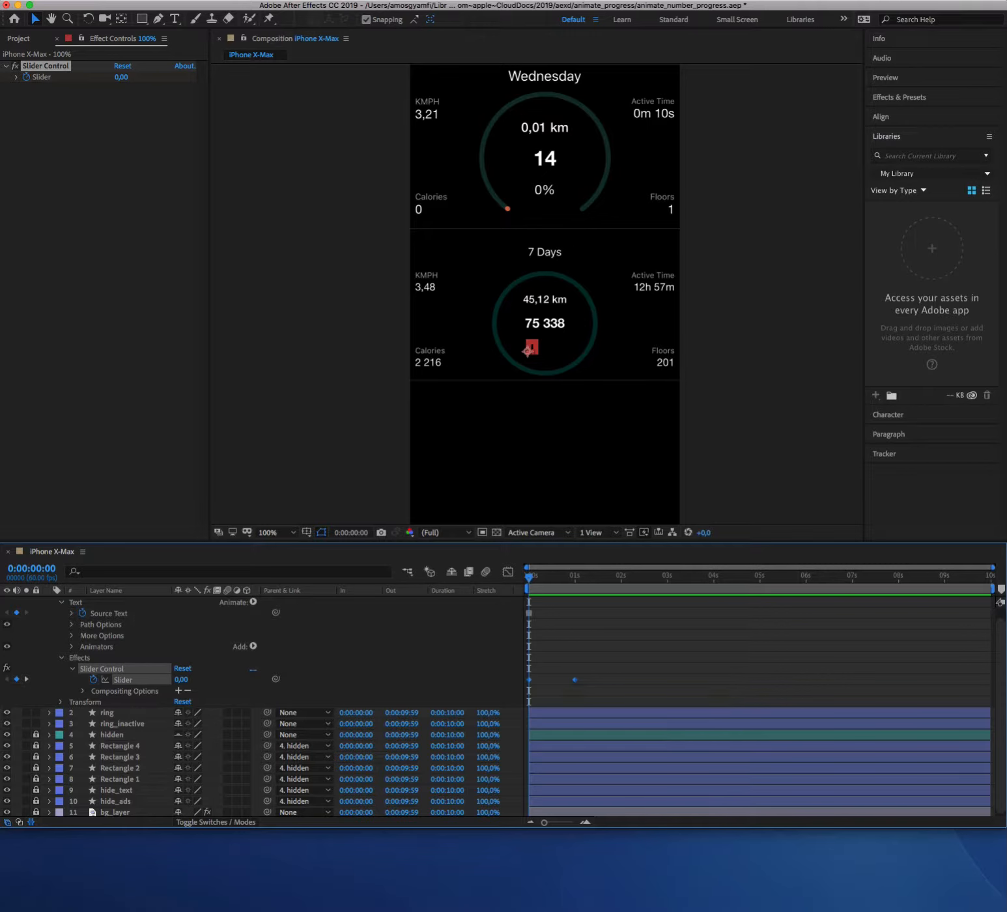
pyautogui.moveTo(281, 880)
pyautogui.click(232, 877)
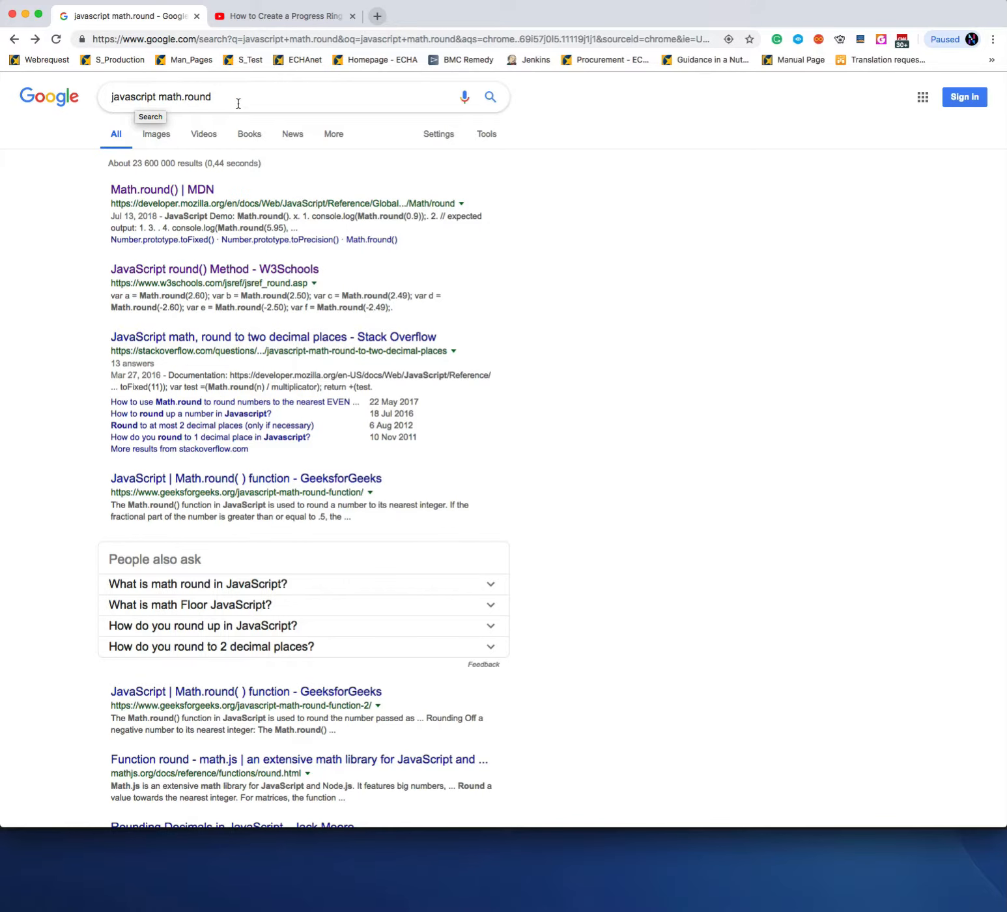
pyautogui.click(267, 269)
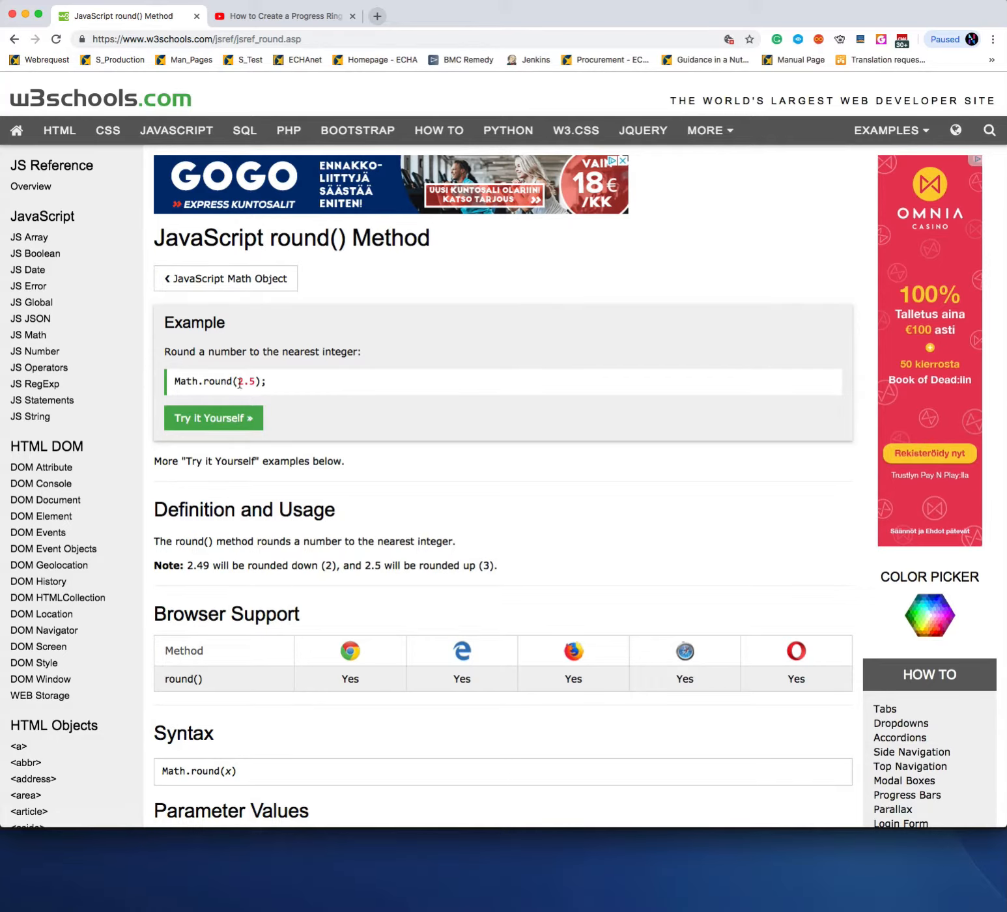
pyautogui.click(208, 422)
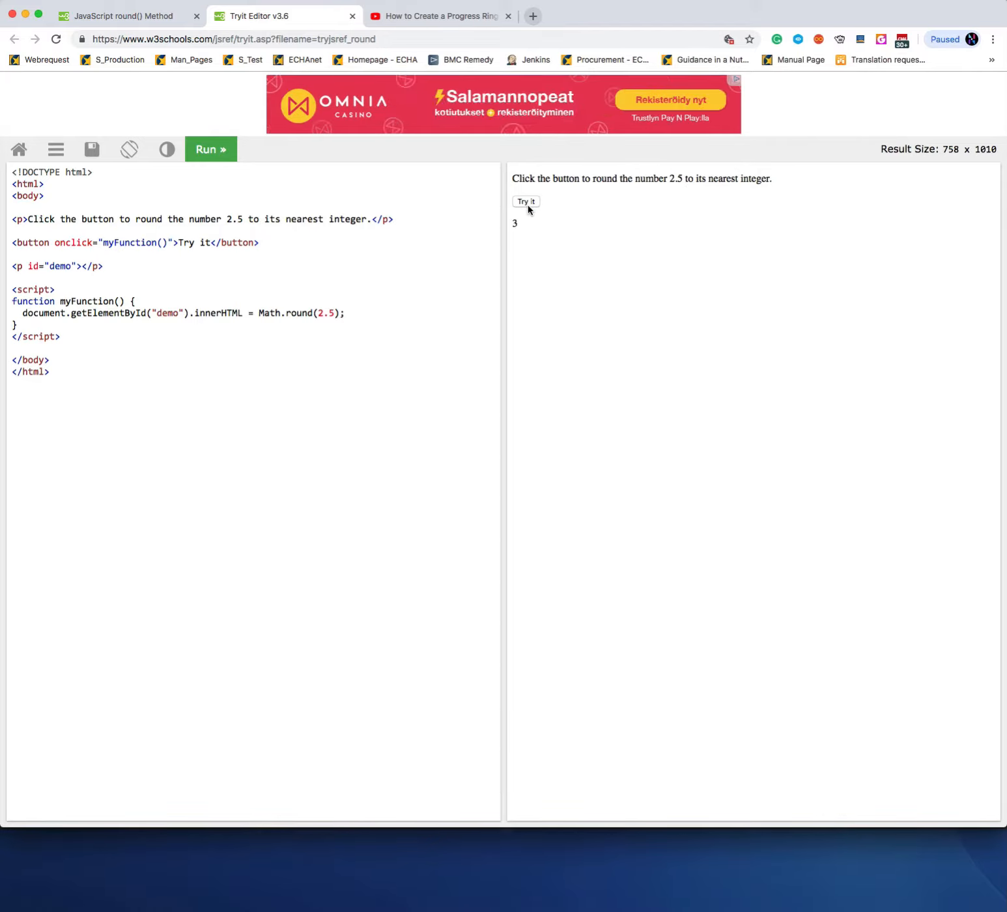
pyautogui.moveTo(259, 313); pyautogui.dragTo(357, 318)
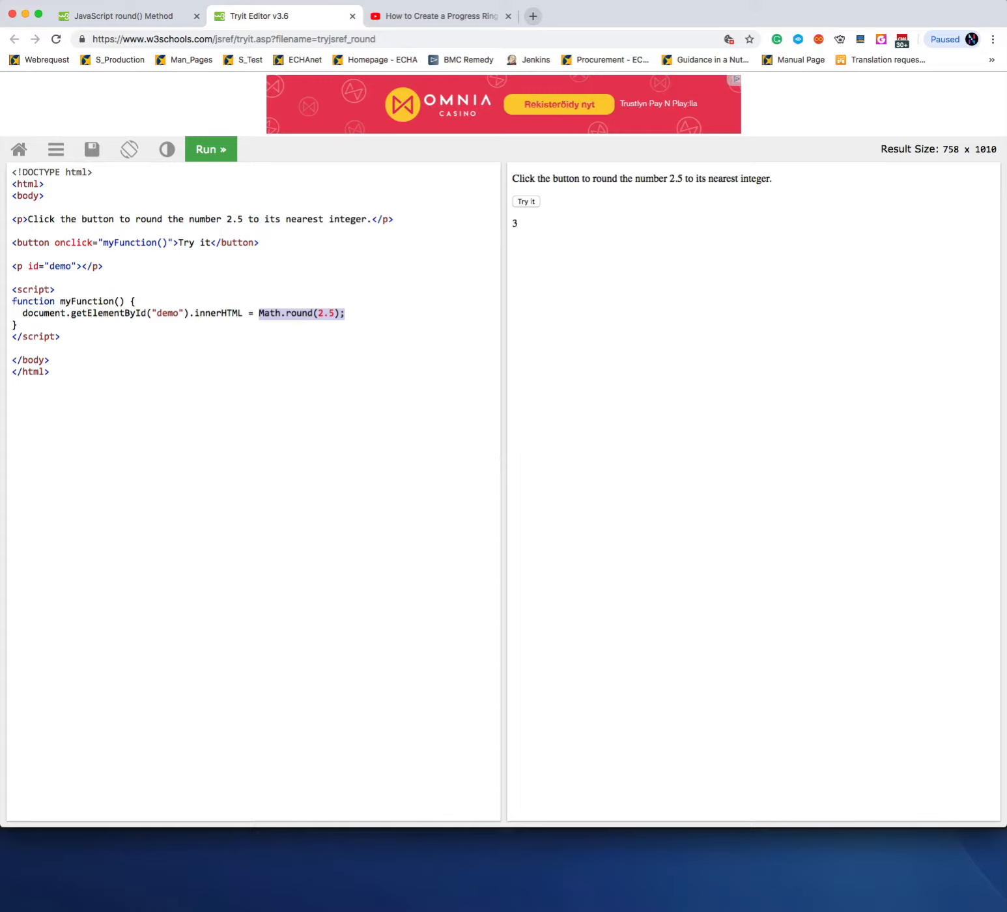
# Switch back to After Effects, add an expression to the Slider property, and copy its default expression text.
pyautogui.click(776, 873)
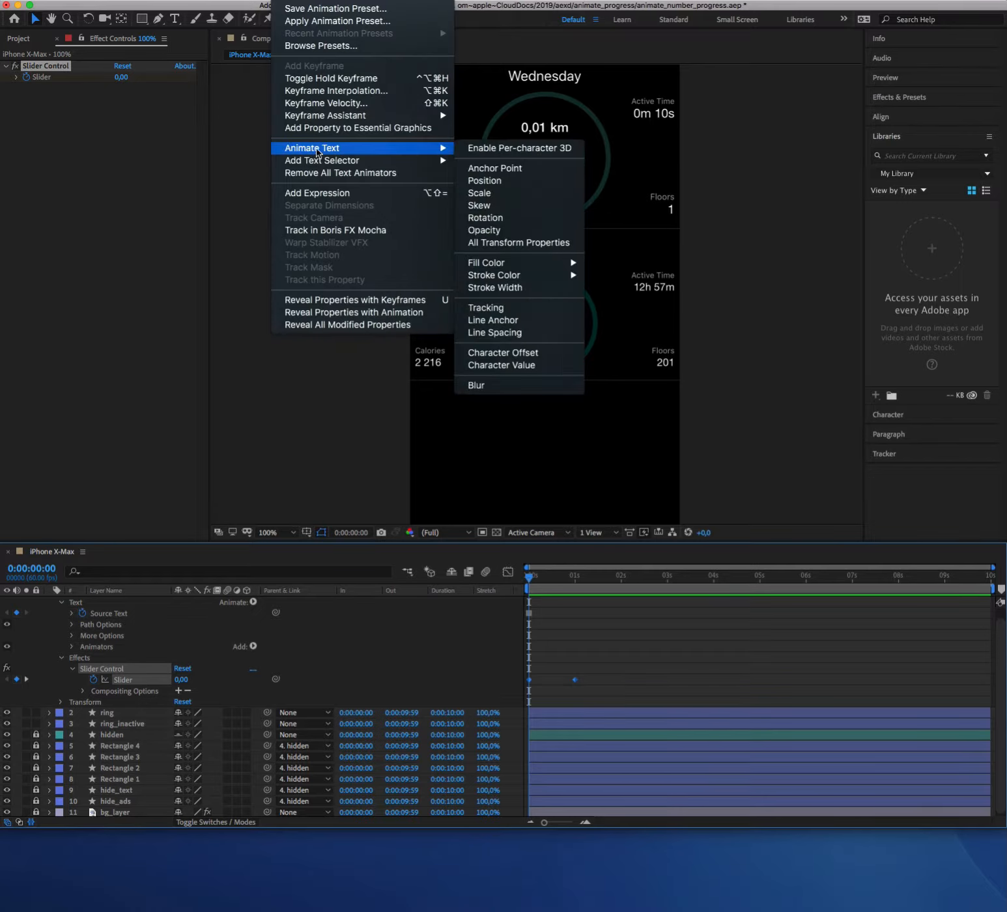
pyautogui.click(333, 195)
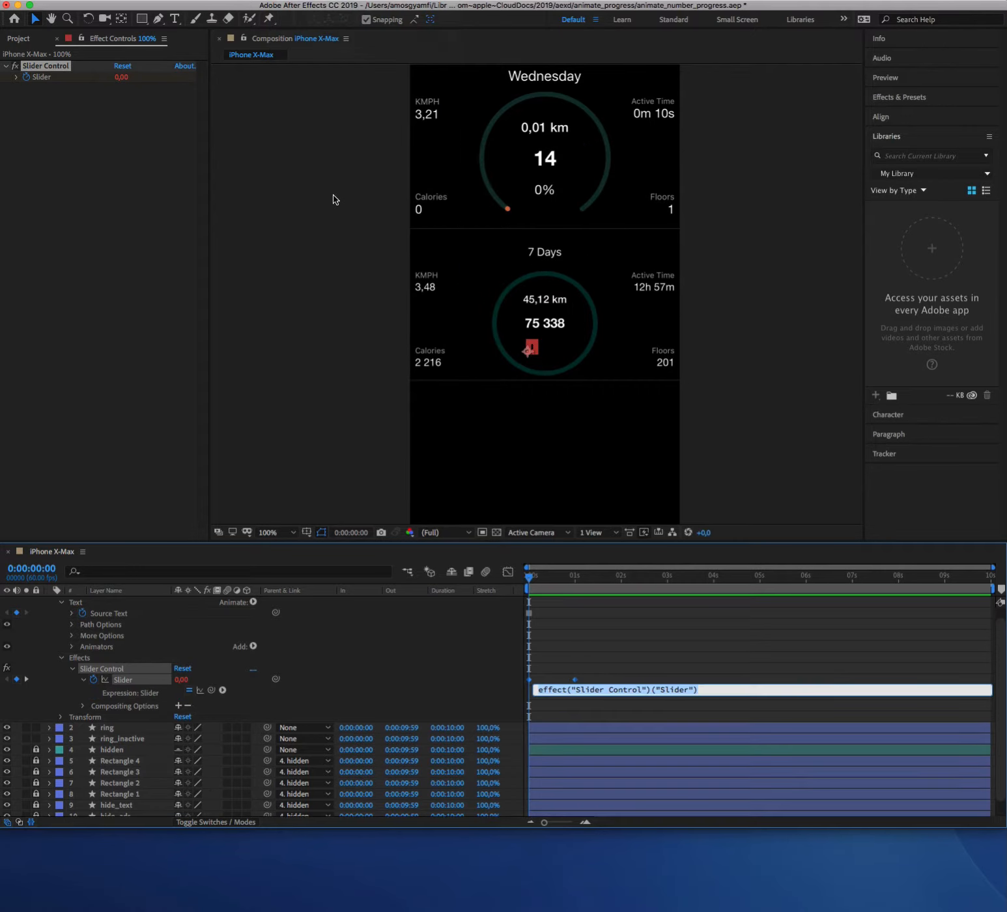
pyautogui.click(611, 690)
pyautogui.moveTo(698, 689); pyautogui.dragTo(510, 685)
pyautogui.press('super+c')
# In Google Chrome's code editor, replace 2.5 inside Math.round() with the copied effect("Slider Control")("Slider") expression.
pyautogui.click(225, 873)
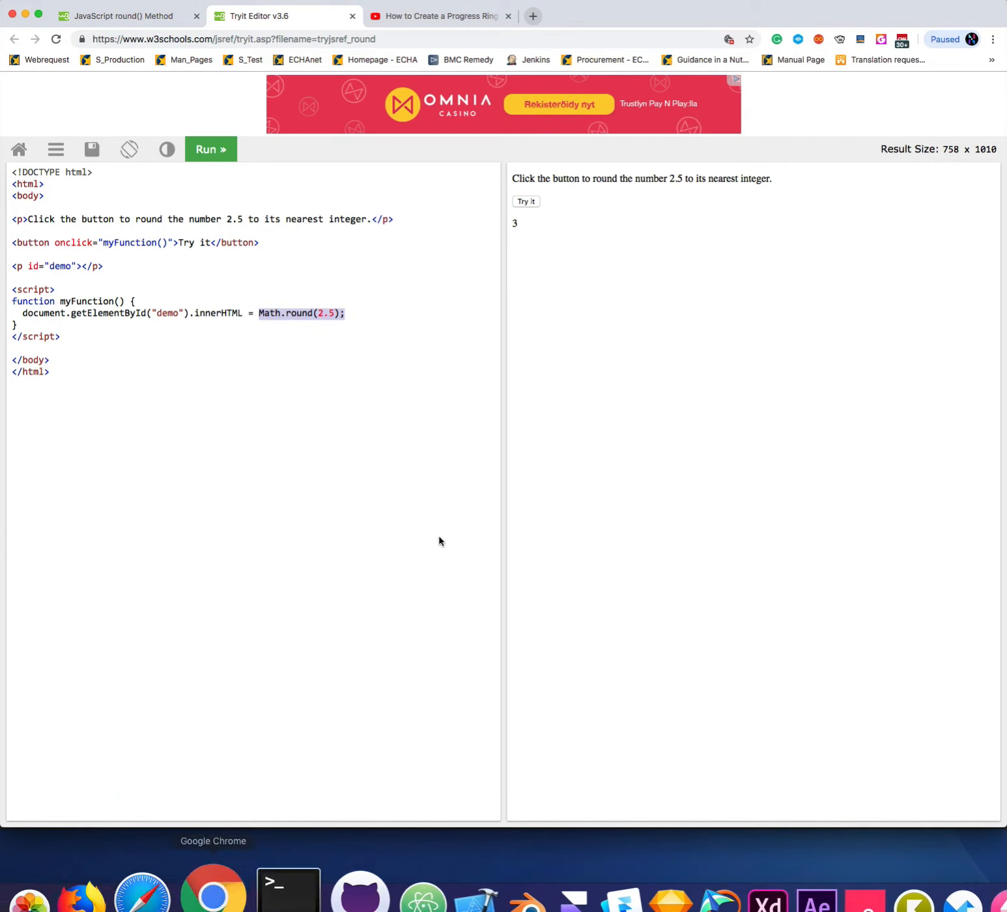
pyautogui.click(296, 340)
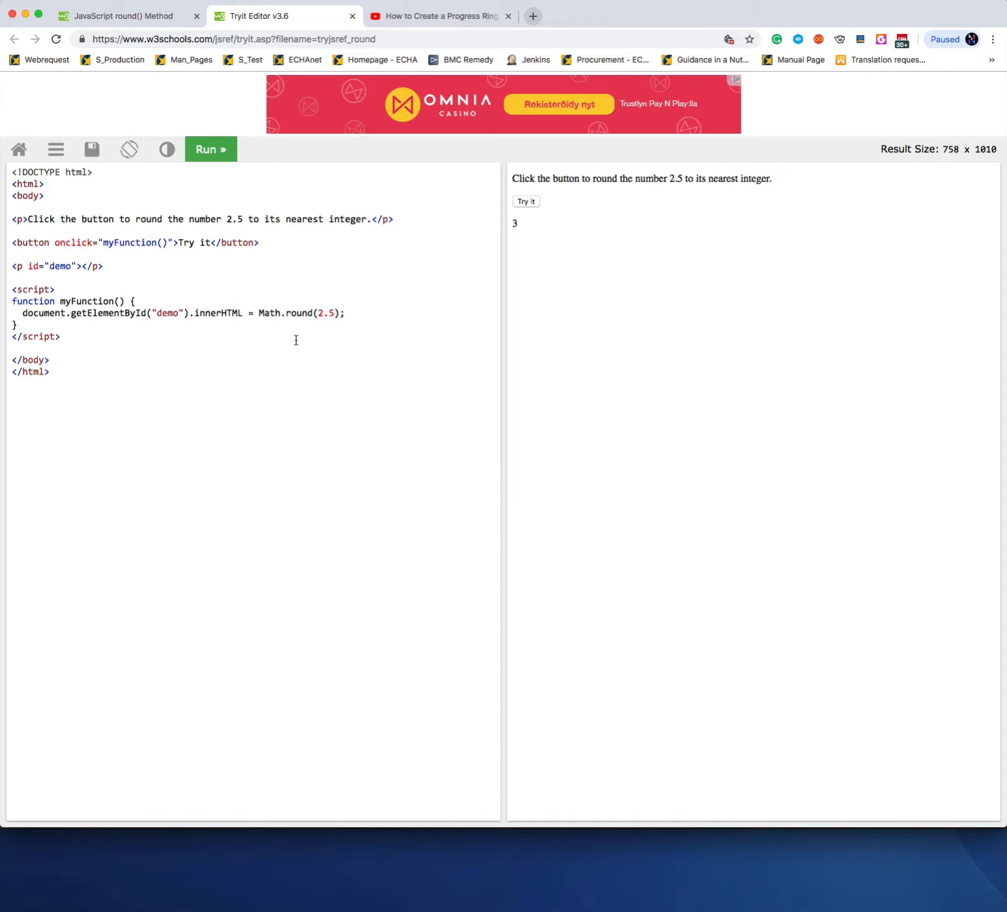
pyautogui.moveTo(319, 314); pyautogui.dragTo(337, 316)
pyautogui.moveTo(318, 313); pyautogui.dragTo(335, 313)
pyautogui.press('super+v')
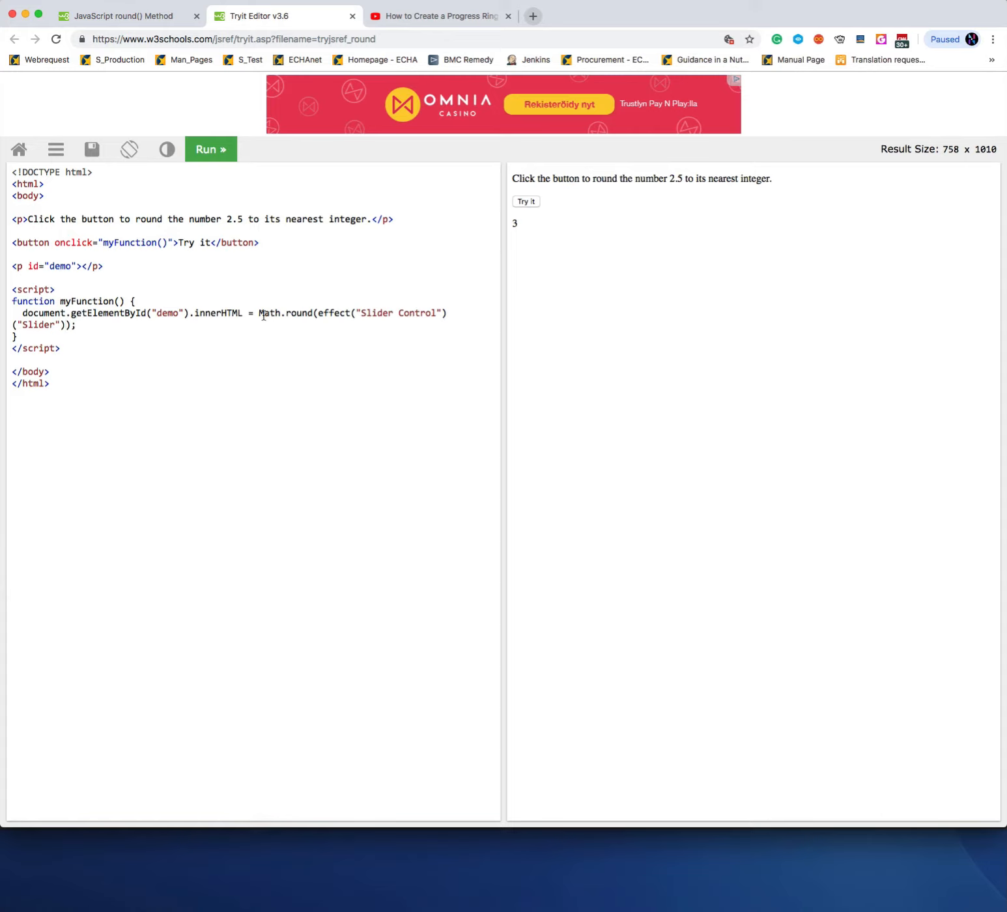
pyautogui.moveTo(264, 316); pyautogui.dragTo(203, 329)
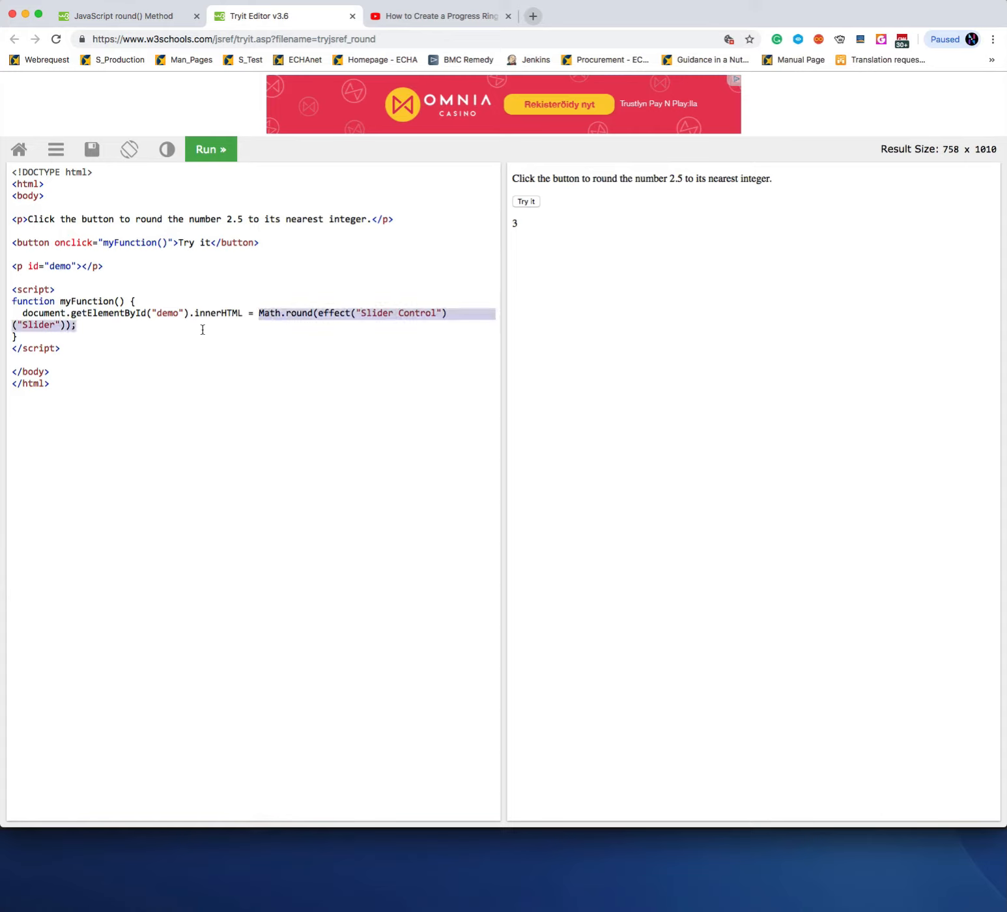
pyautogui.click(203, 330)
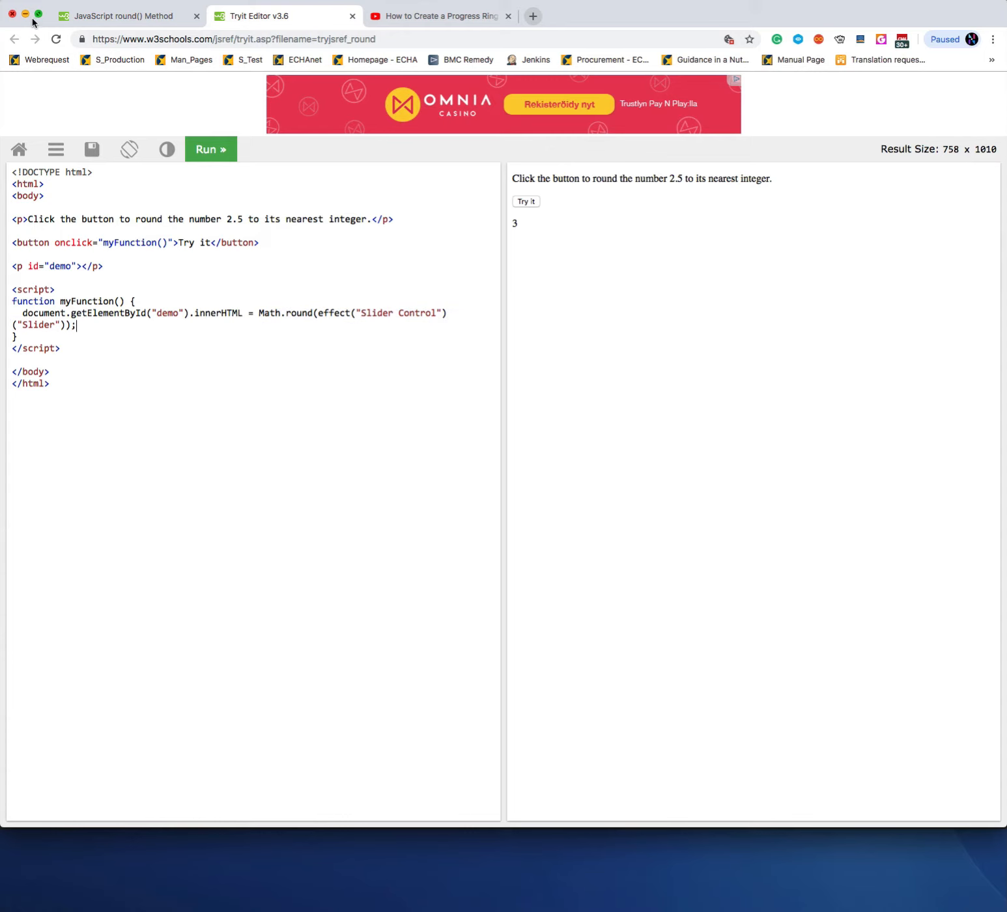
# Switch back to After Effects and replace the Slider property's expression with Math.round(effect("Slider Control")("Slider"));.
pyautogui.click(25, 14)
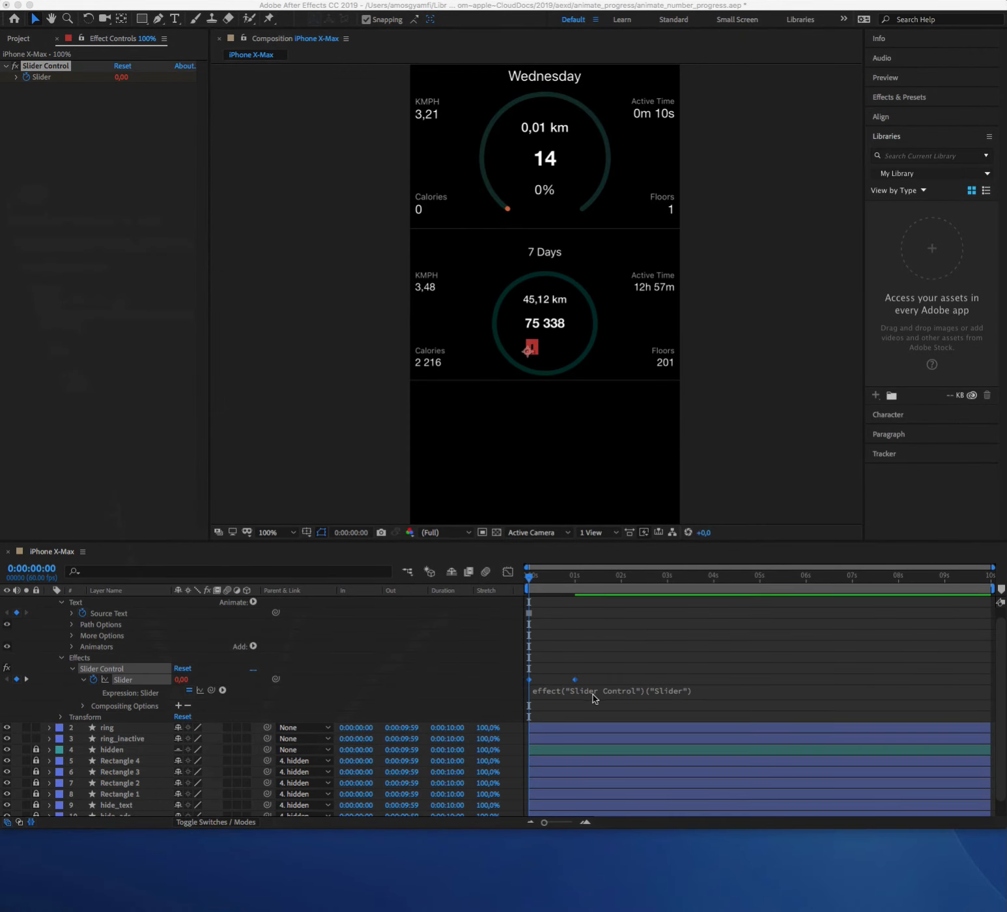
pyautogui.click(603, 697)
pyautogui.click(612, 696)
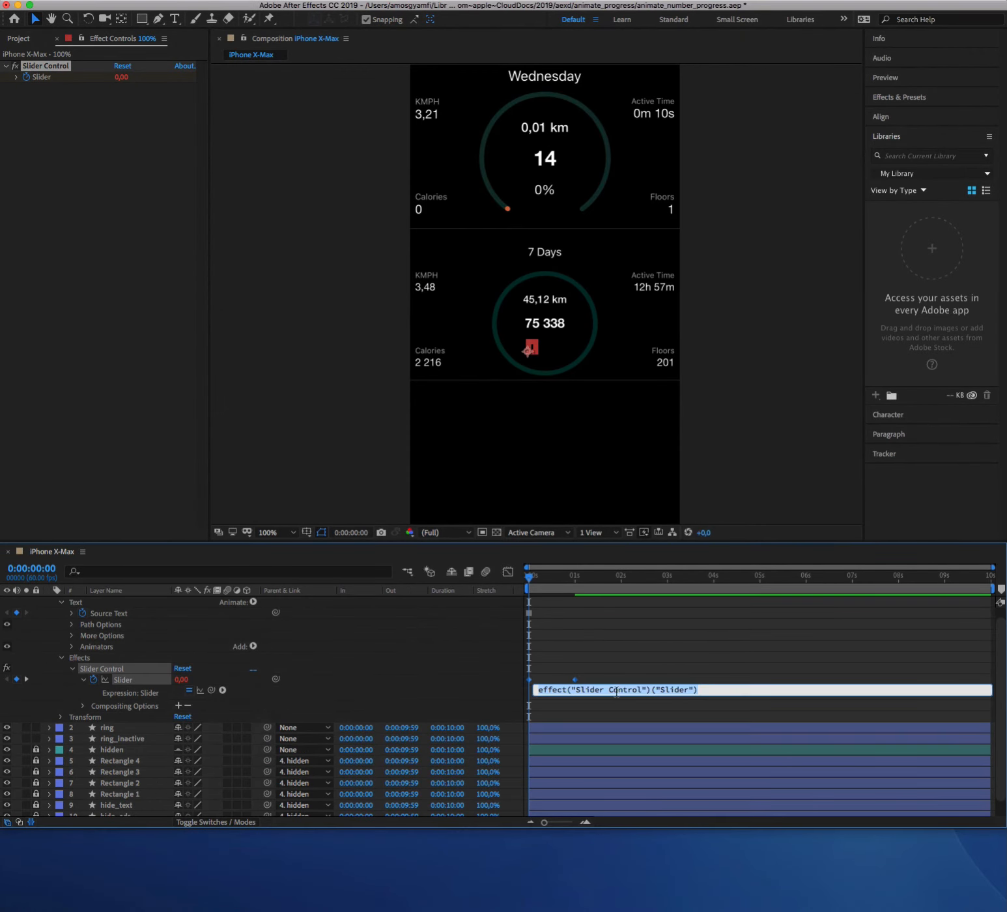
pyautogui.press('BackSpace')
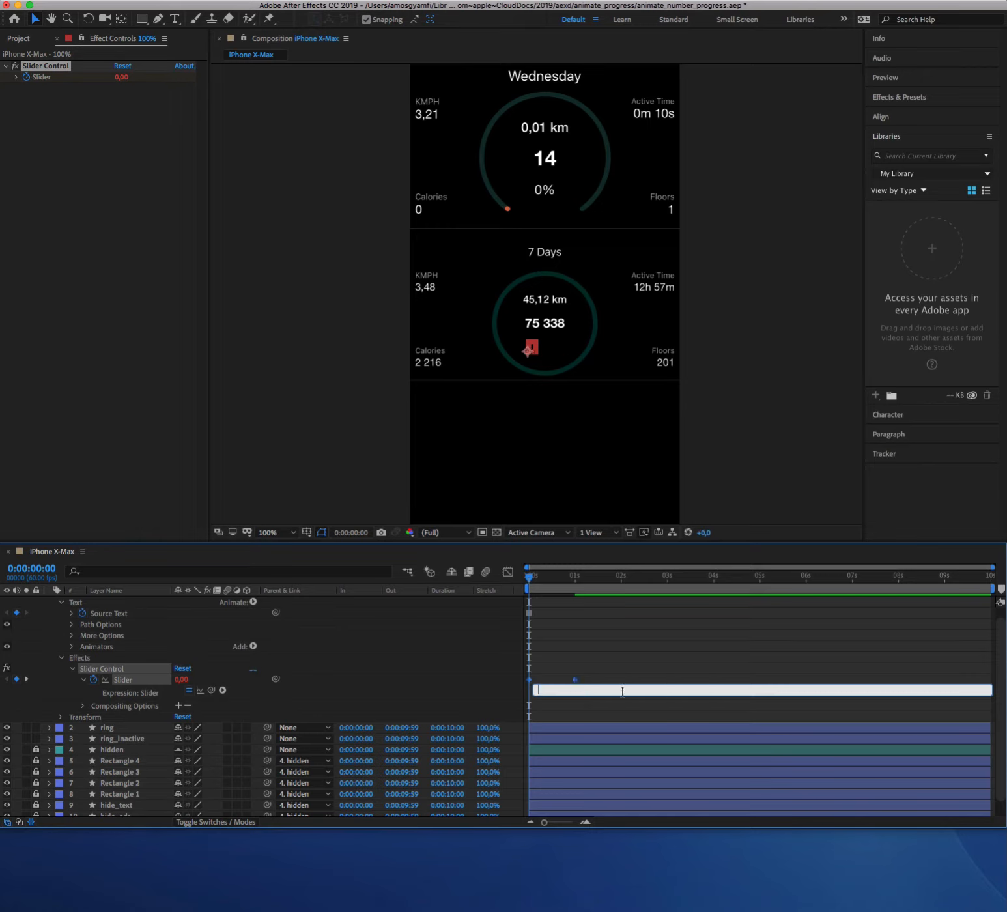
pyautogui.write('Math.round(effect("Slider Control")("Slider"));')
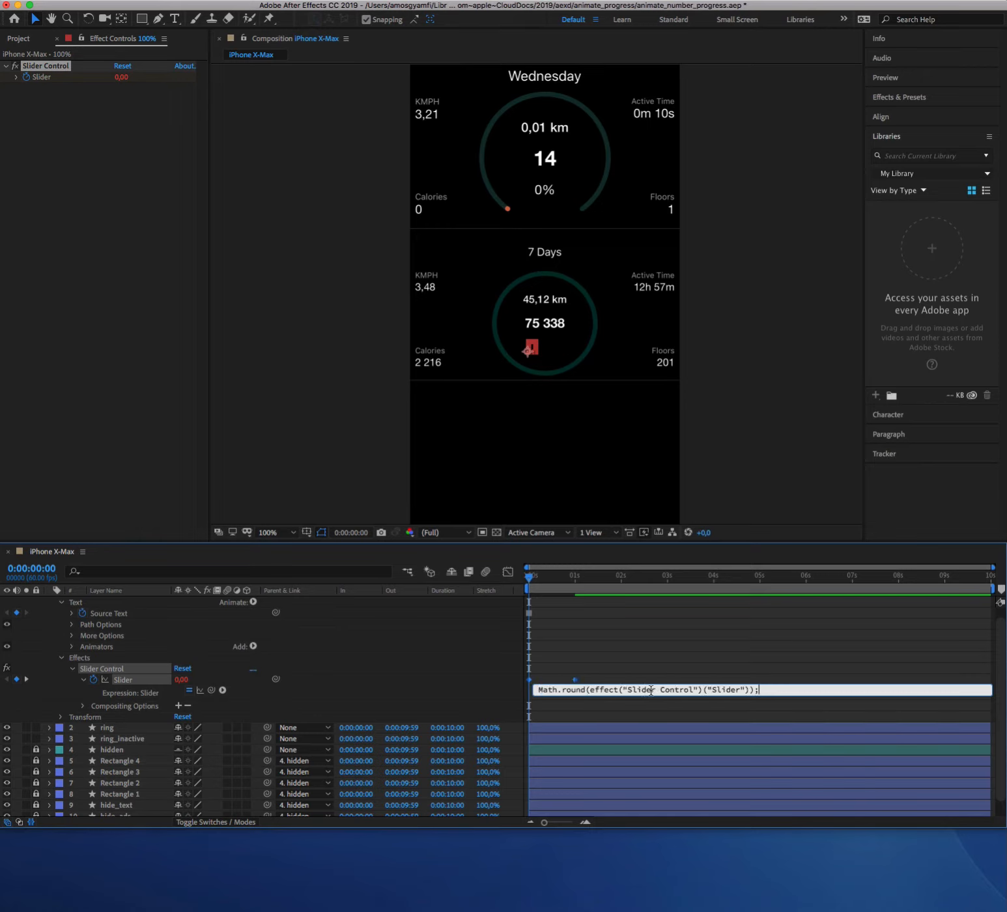
pyautogui.click(749, 436)
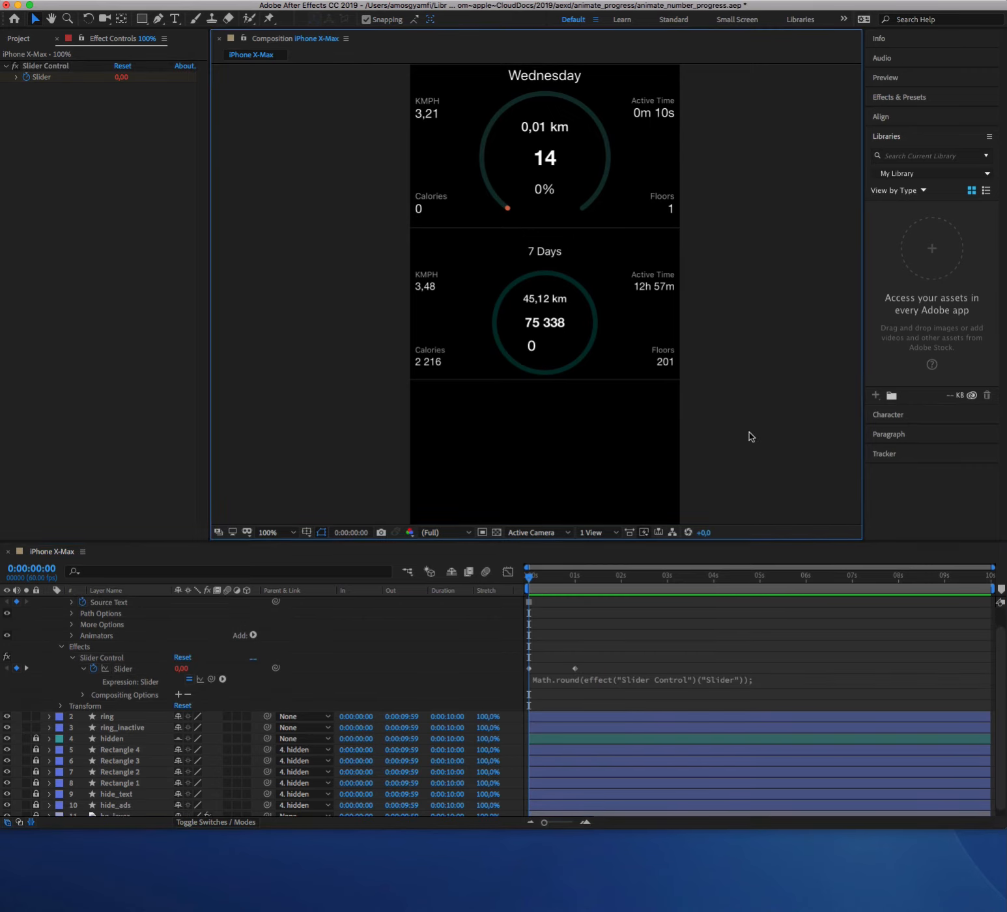
# Preview the composition repeatedly from the start to check the rounded percentage number counting in sync with the 7 Days ring.
pyautogui.press('space')
pyautogui.press('space')
pyautogui.press('space')
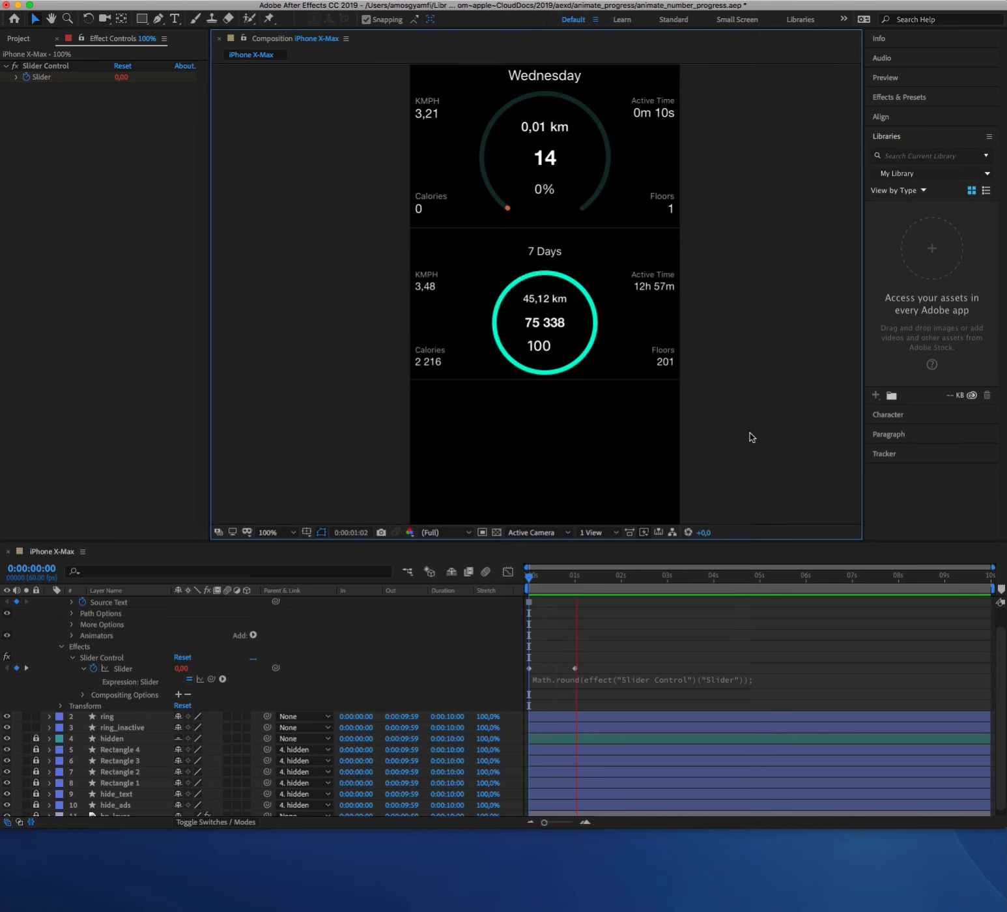
pyautogui.press('space')
pyautogui.press('space')
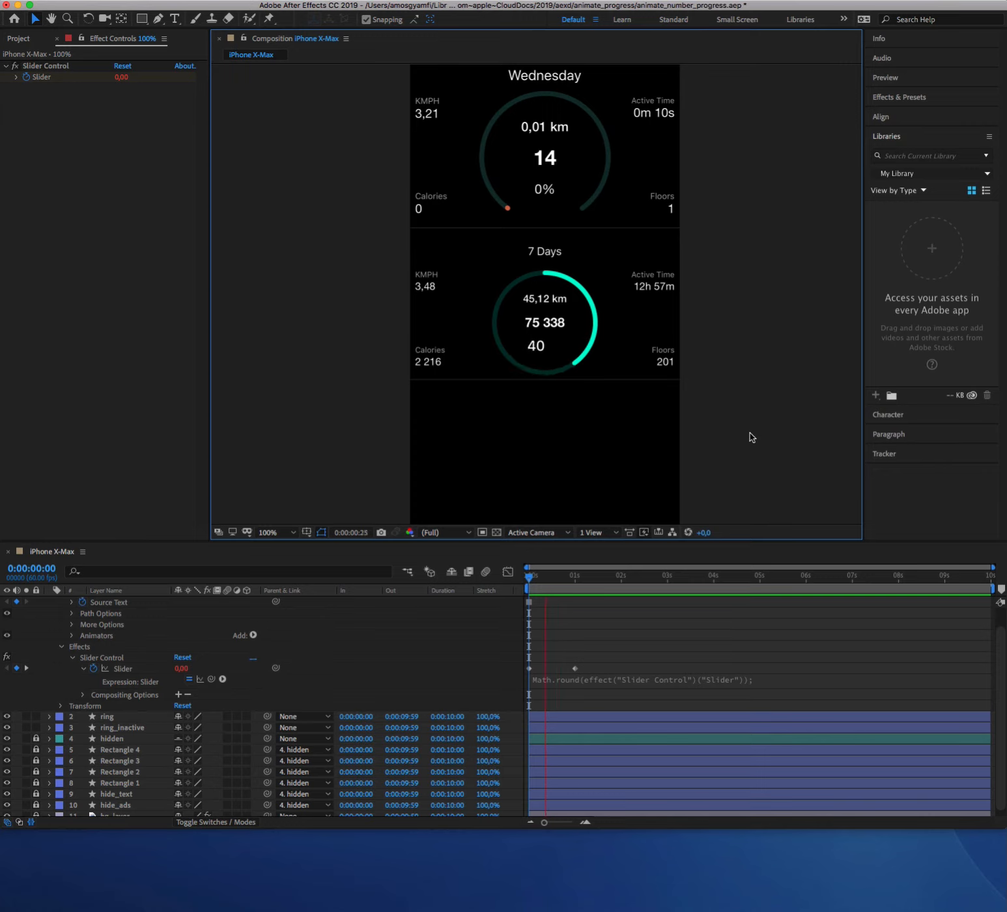
pyautogui.press('space')
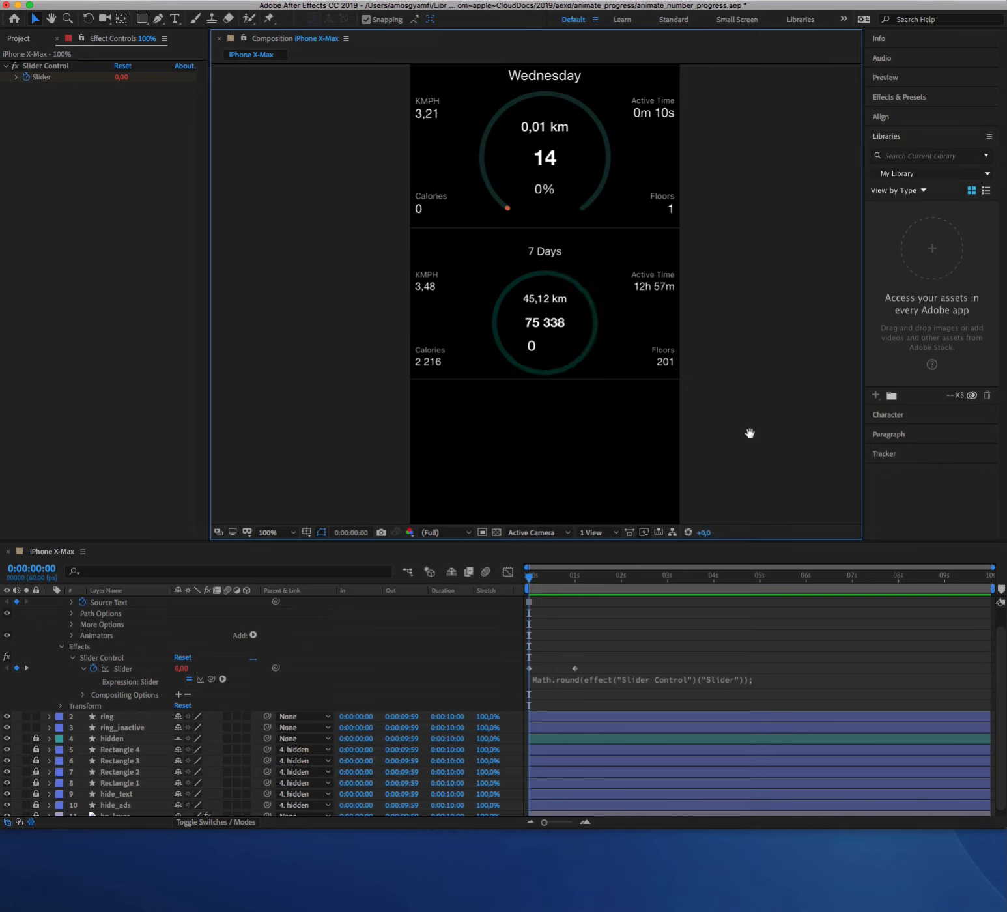
pyautogui.press('space')
pyautogui.press('space')
pyautogui.press('space')
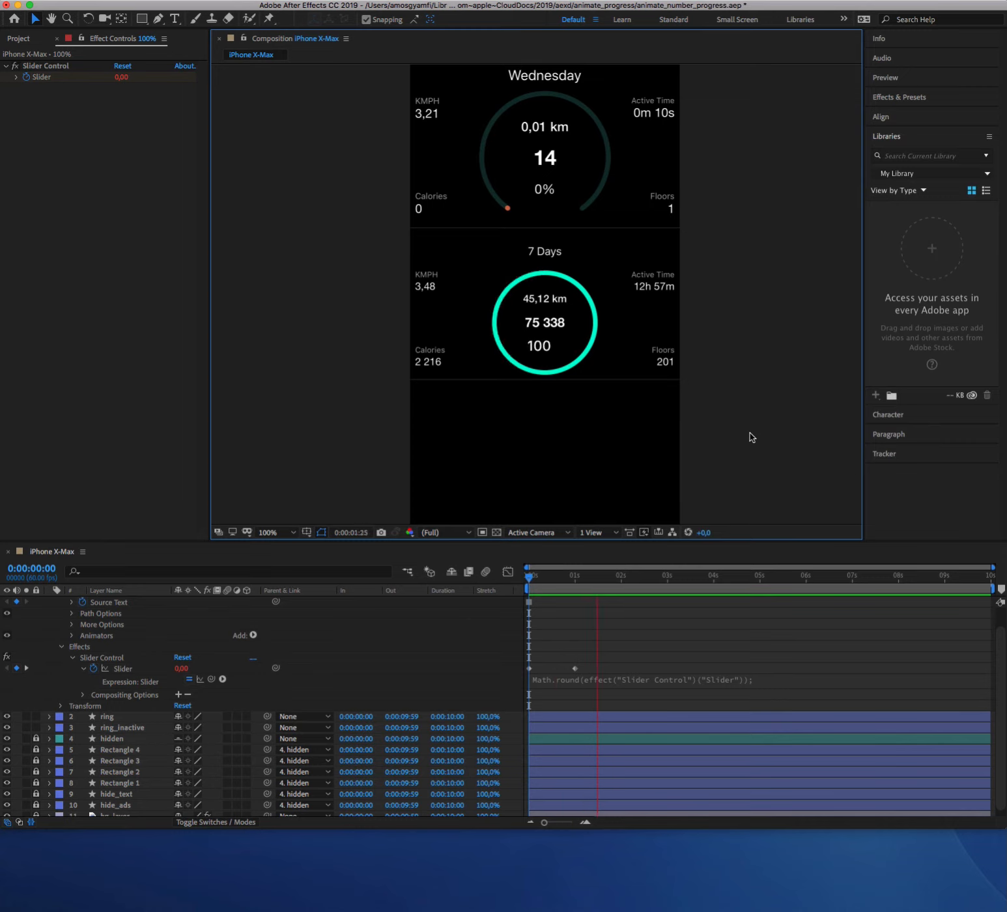
pyautogui.press('space')
pyautogui.press('space')
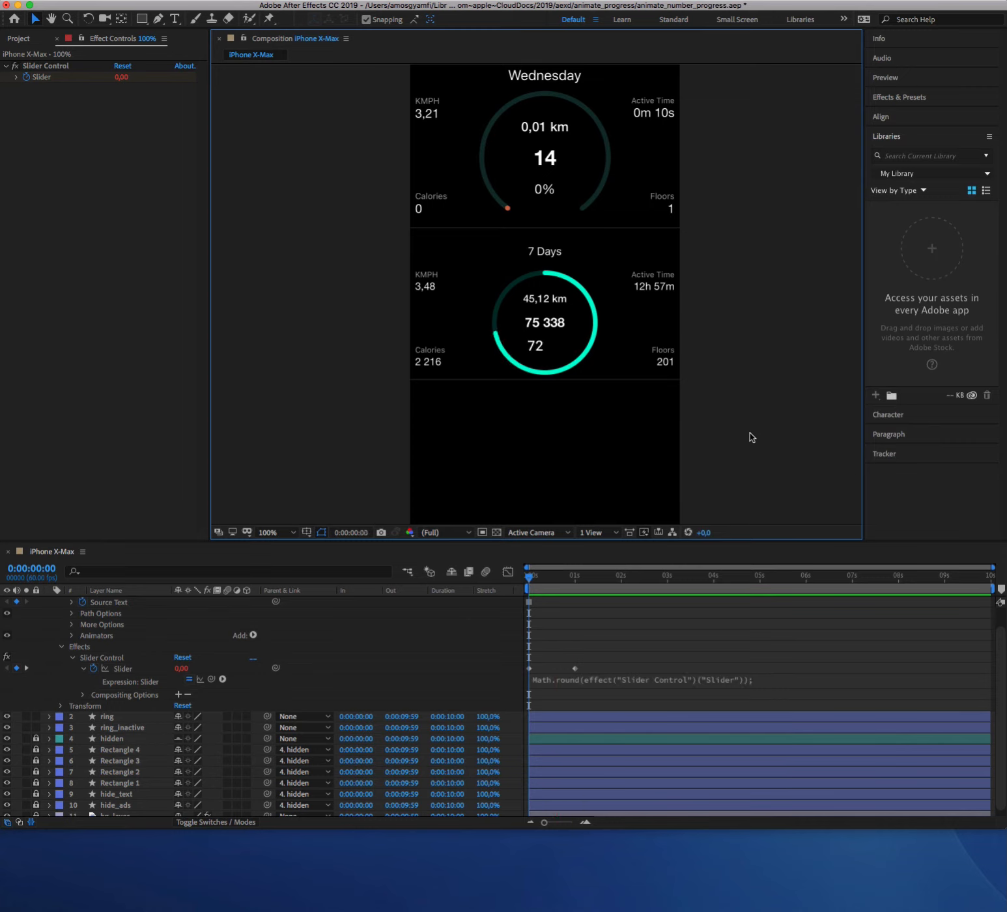
pyautogui.press('space')
pyautogui.press('space')
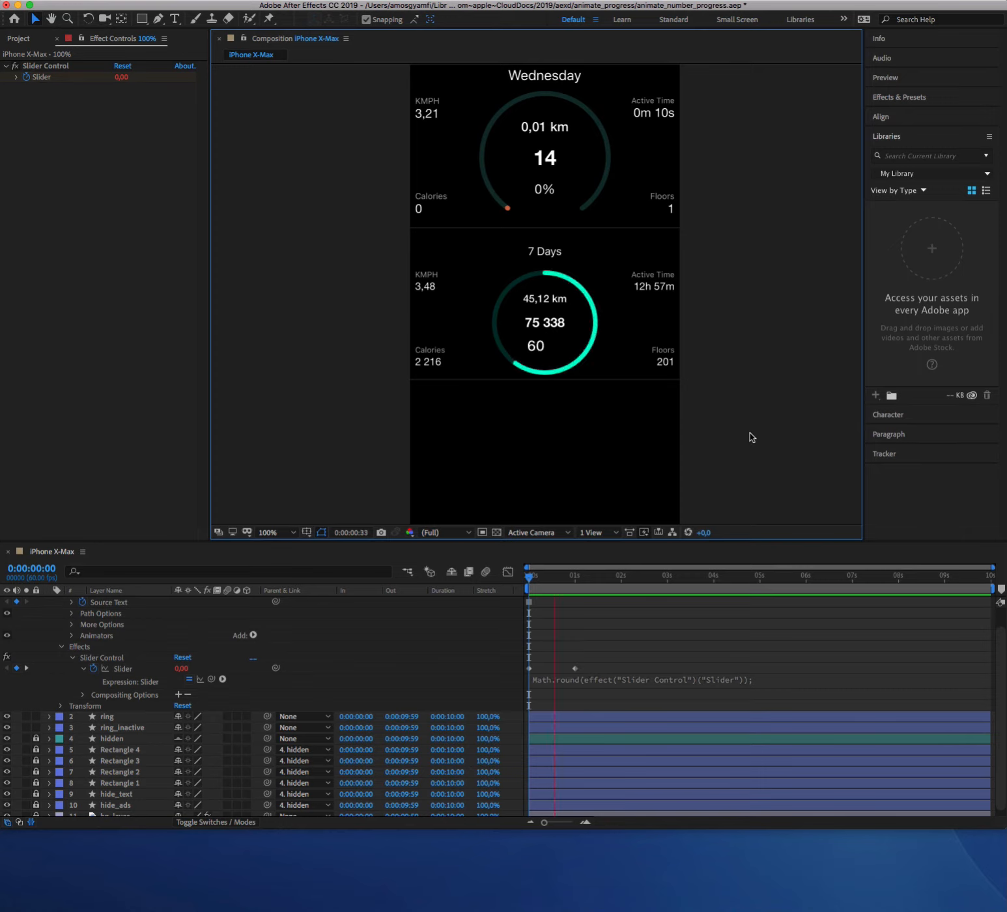
pyautogui.press('space')
pyautogui.press('space')
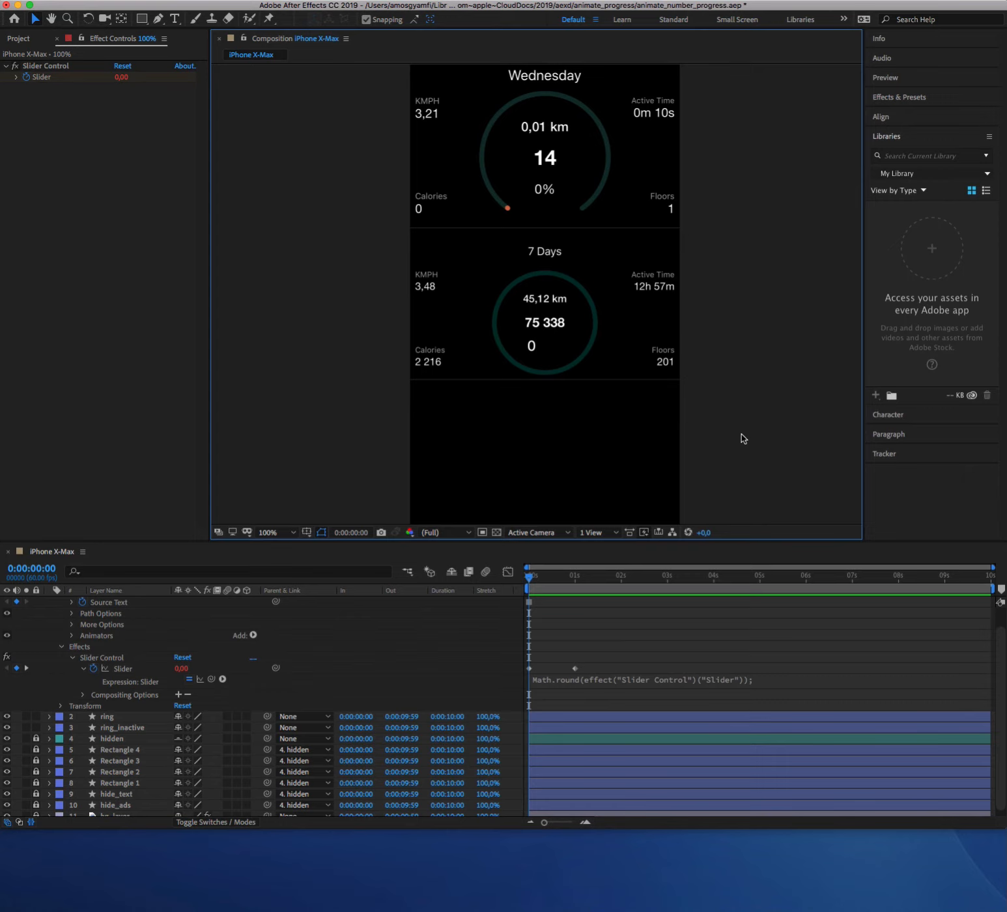
pyautogui.press('space')
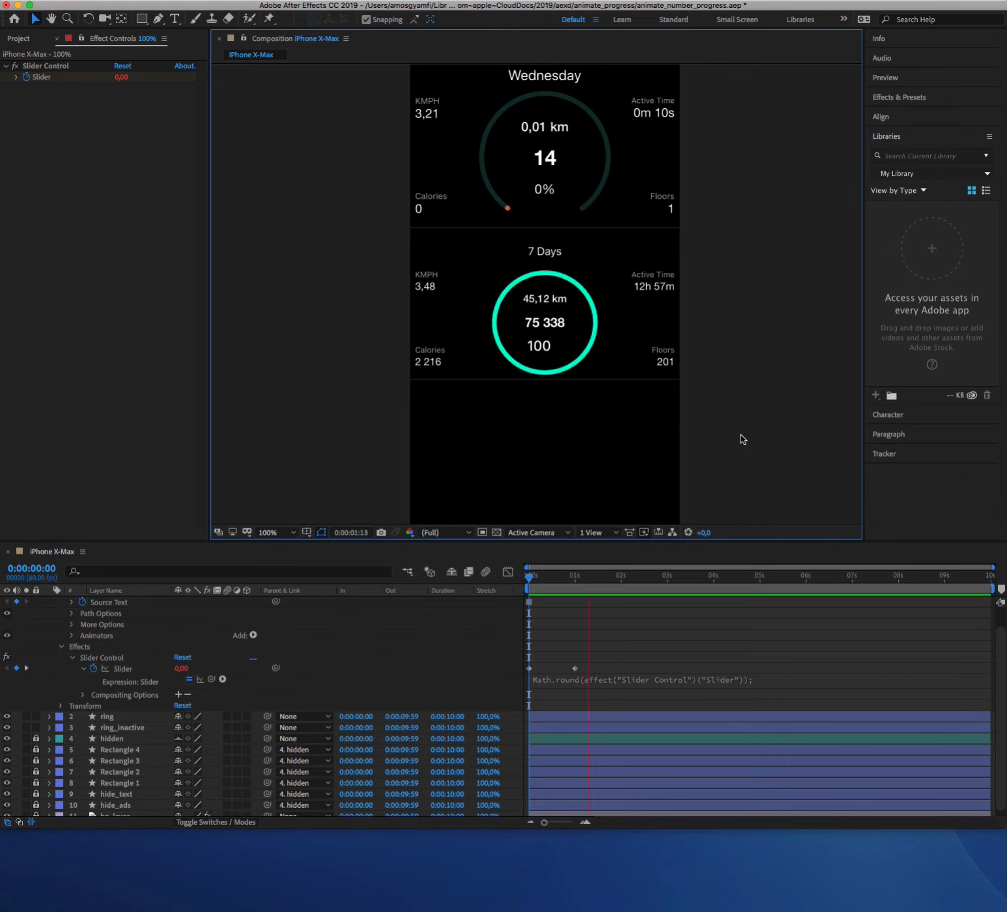
pyautogui.press('space')
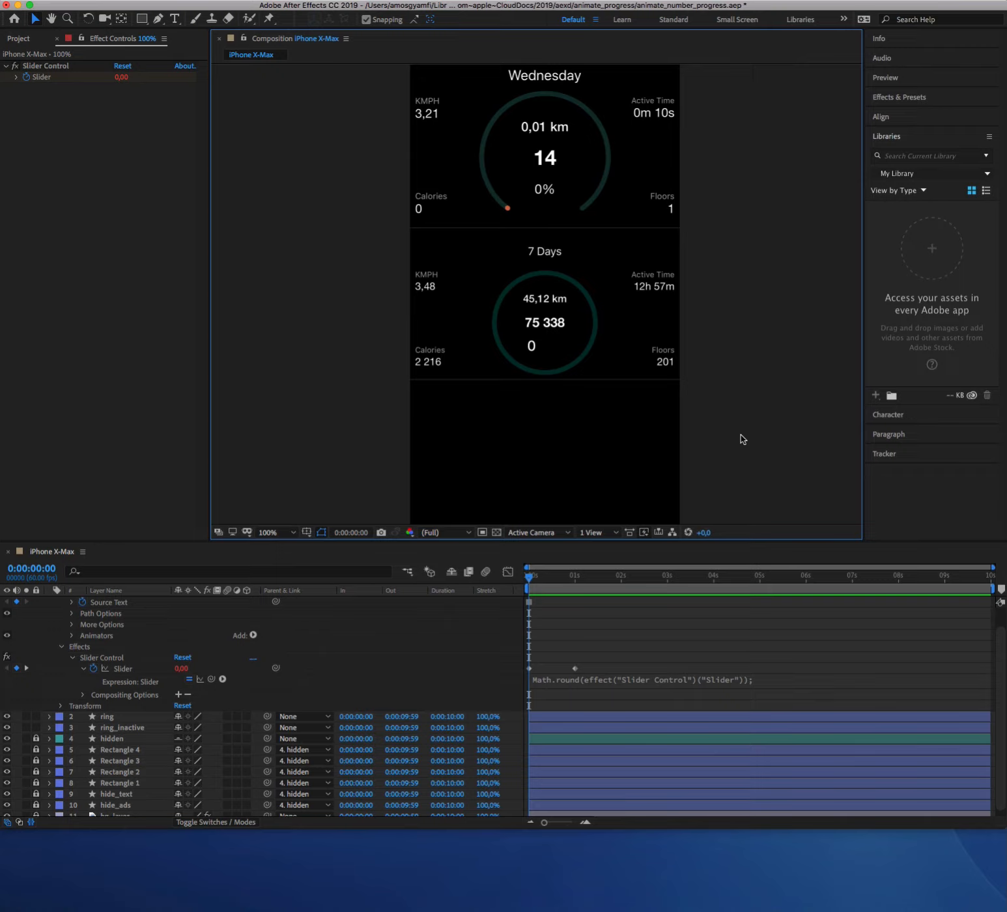
pyautogui.press('space')
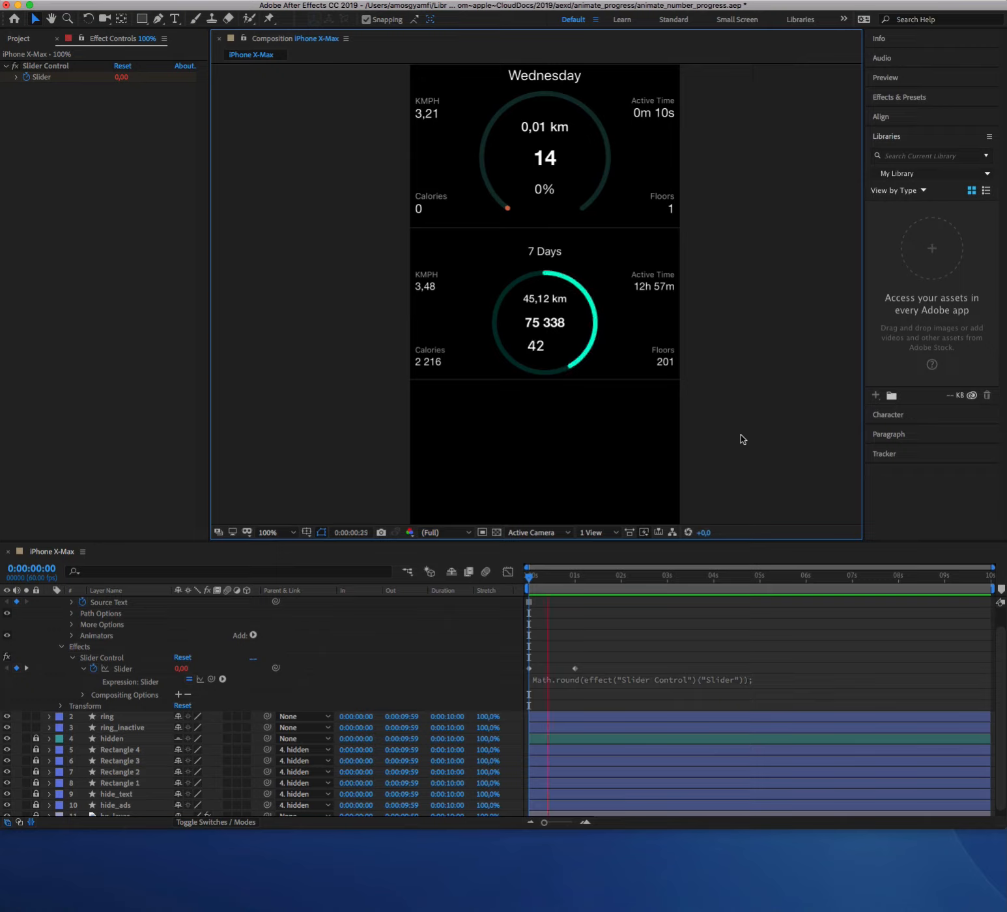